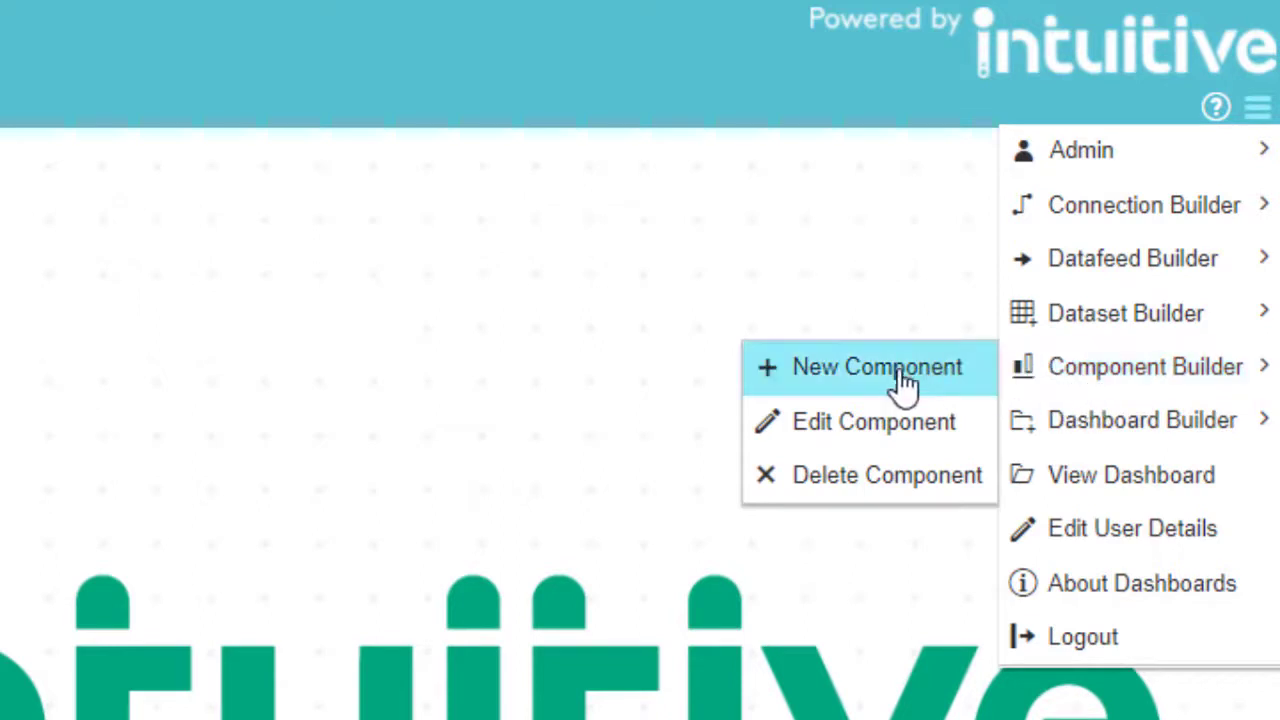
- Create a new component based on the PC1 - Department Dataset
click(876, 392)
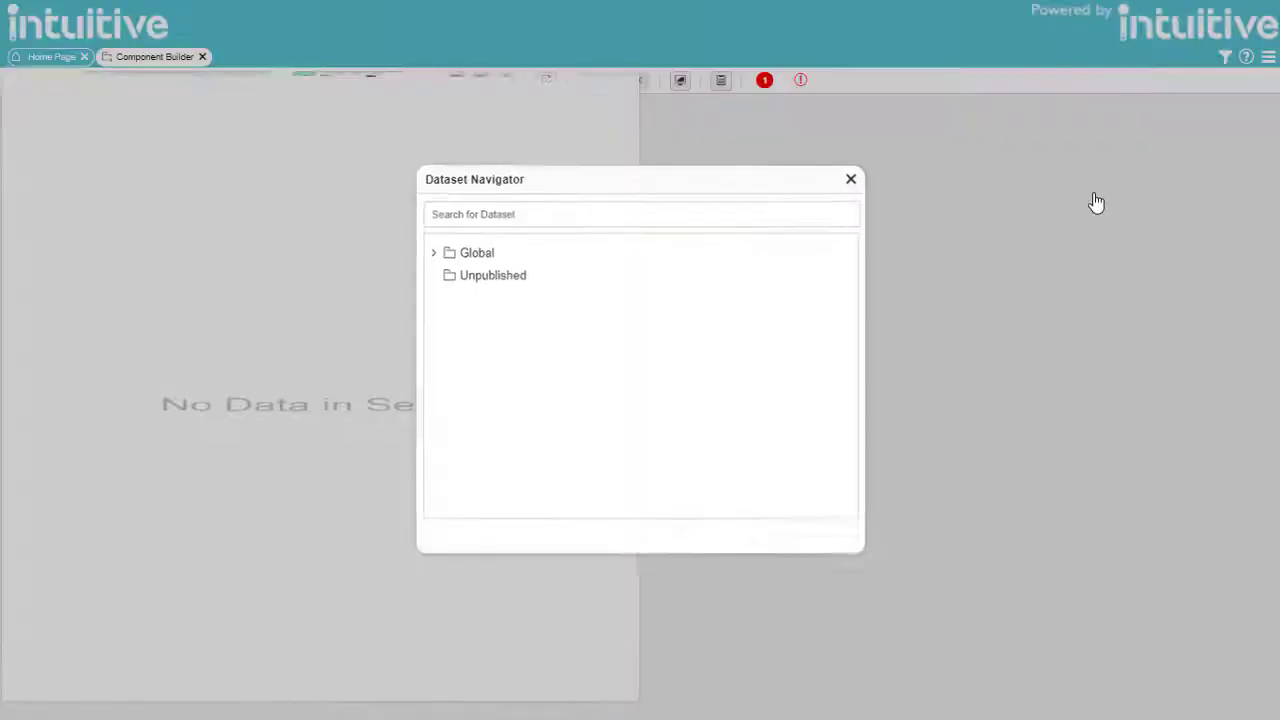
click(524, 213)
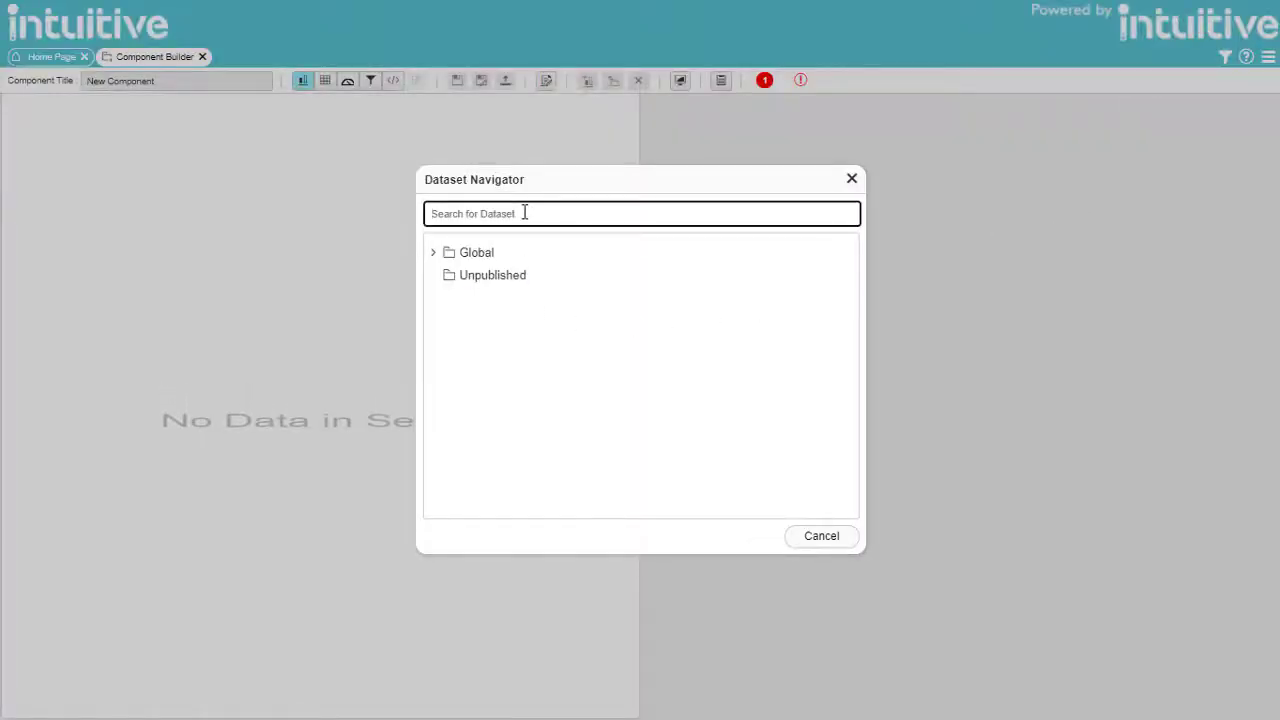
text(depar)
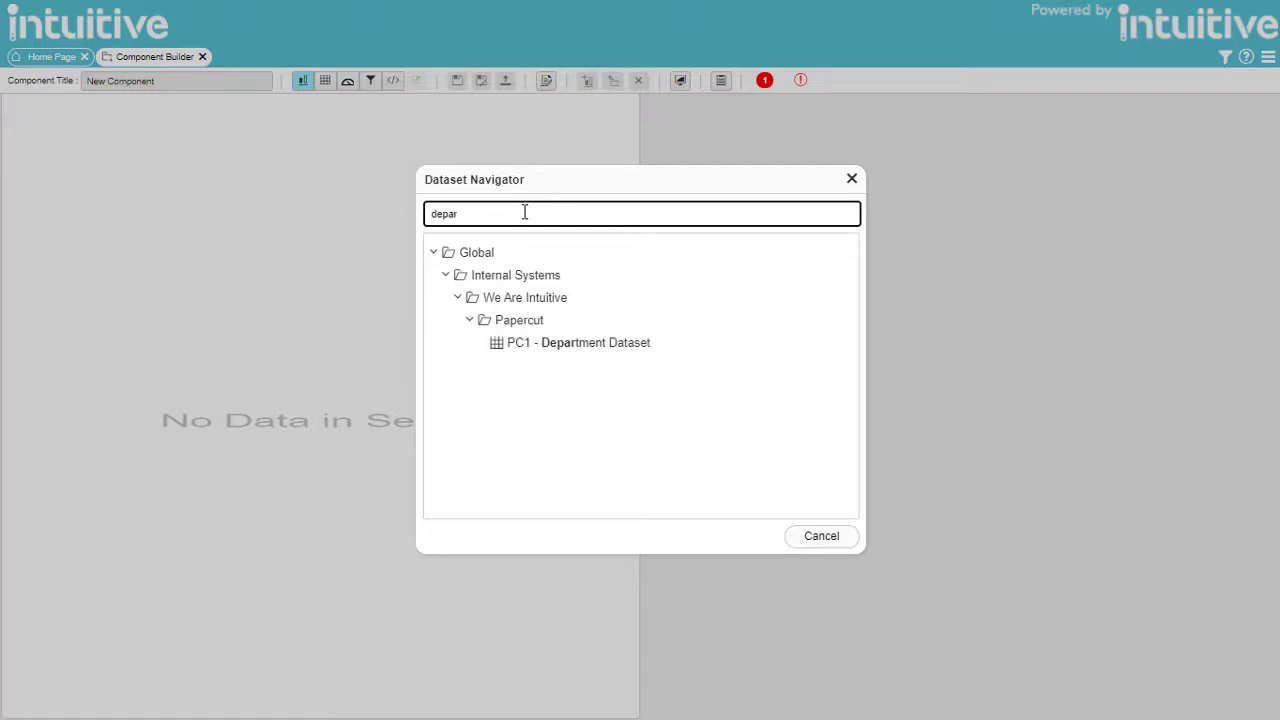
double_click(530, 349)
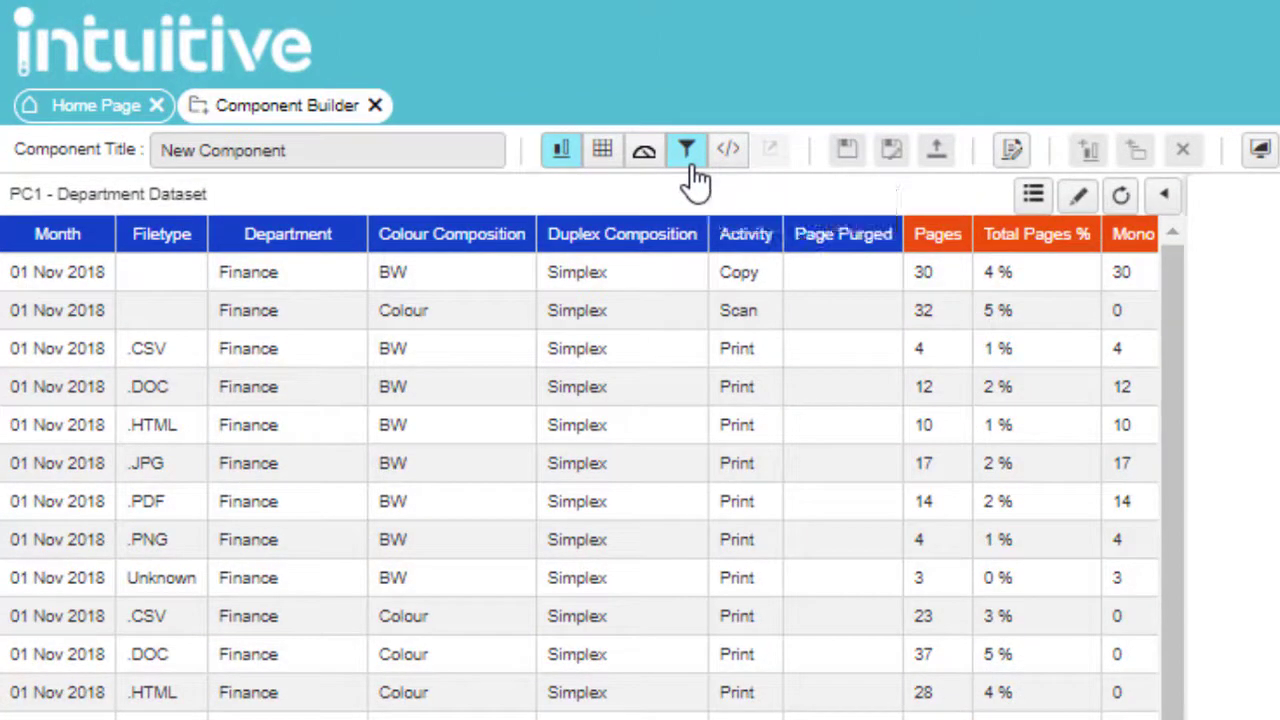
- Make the component a filter and add the Month, Department and Filetype columns to it
click(690, 167)
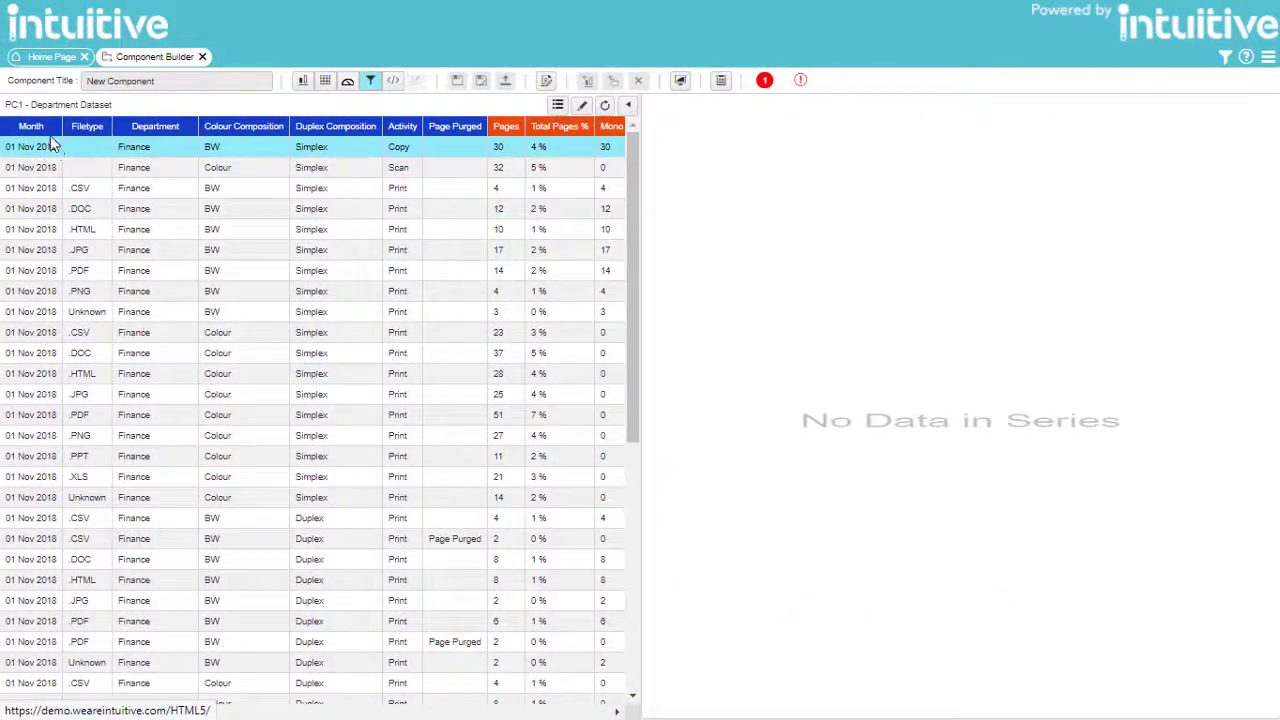
drag(40, 126, 815, 233)
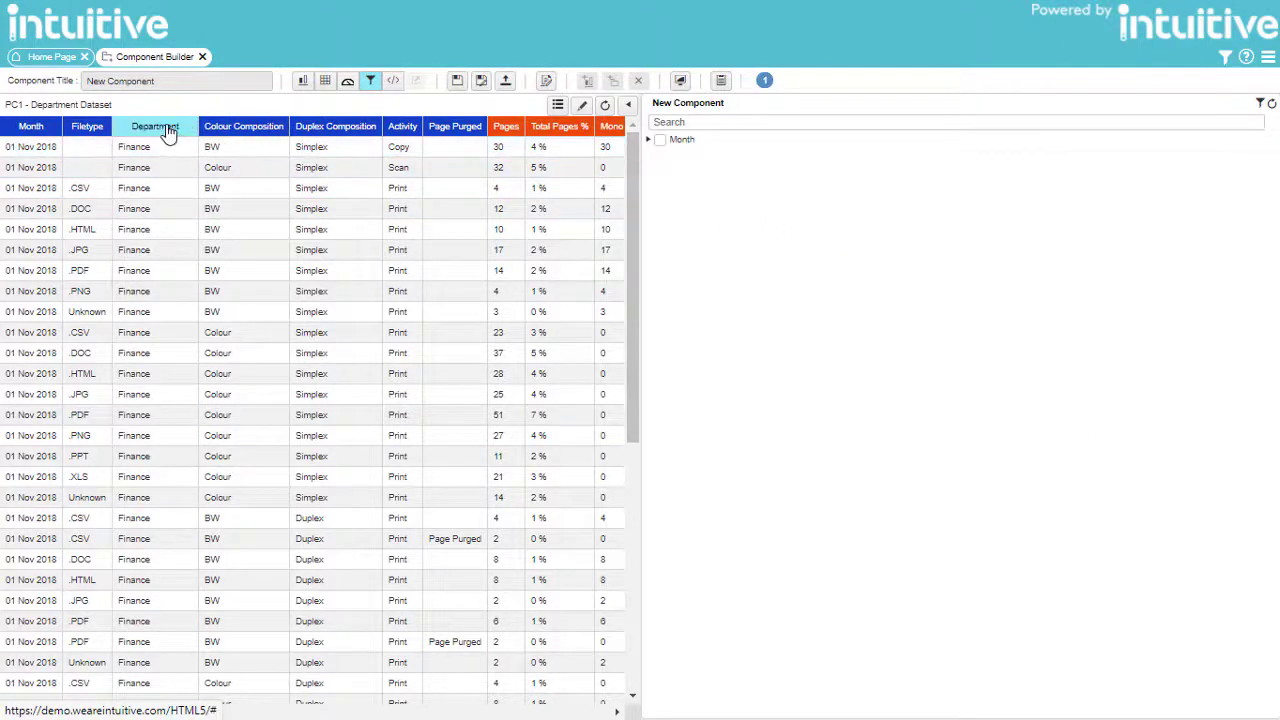
drag(165, 129, 850, 220)
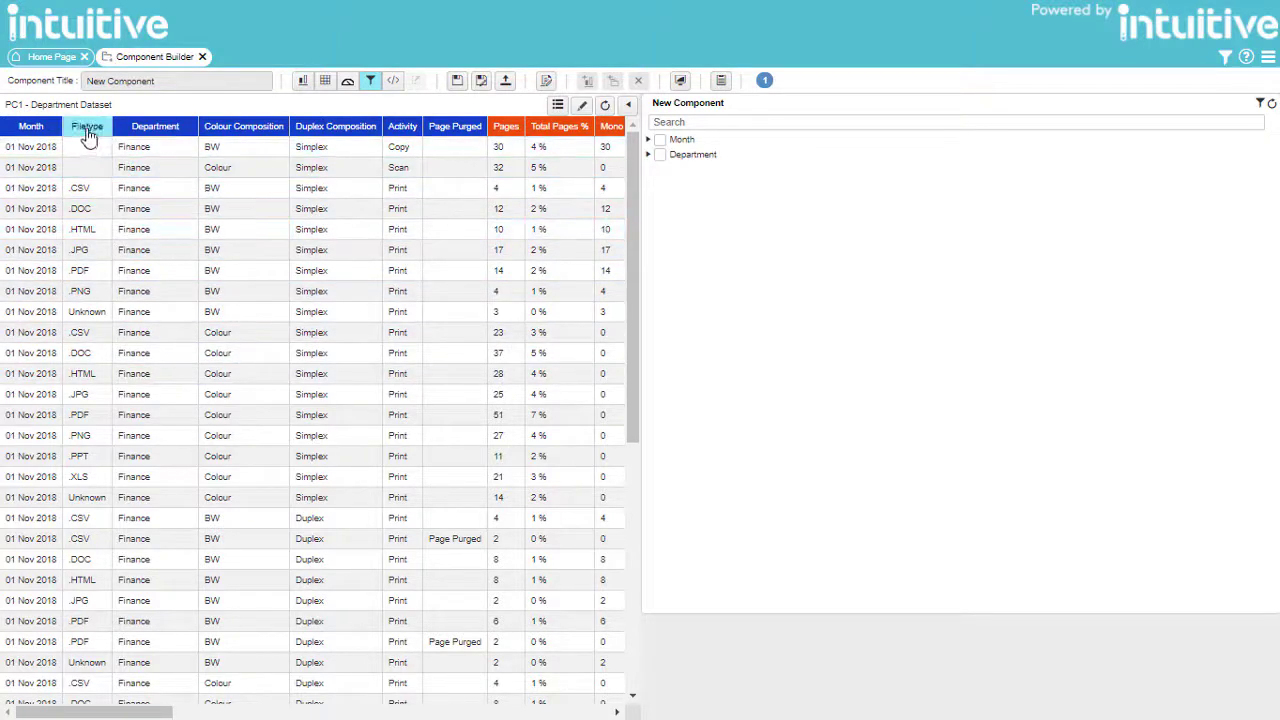
drag(88, 136, 711, 206)
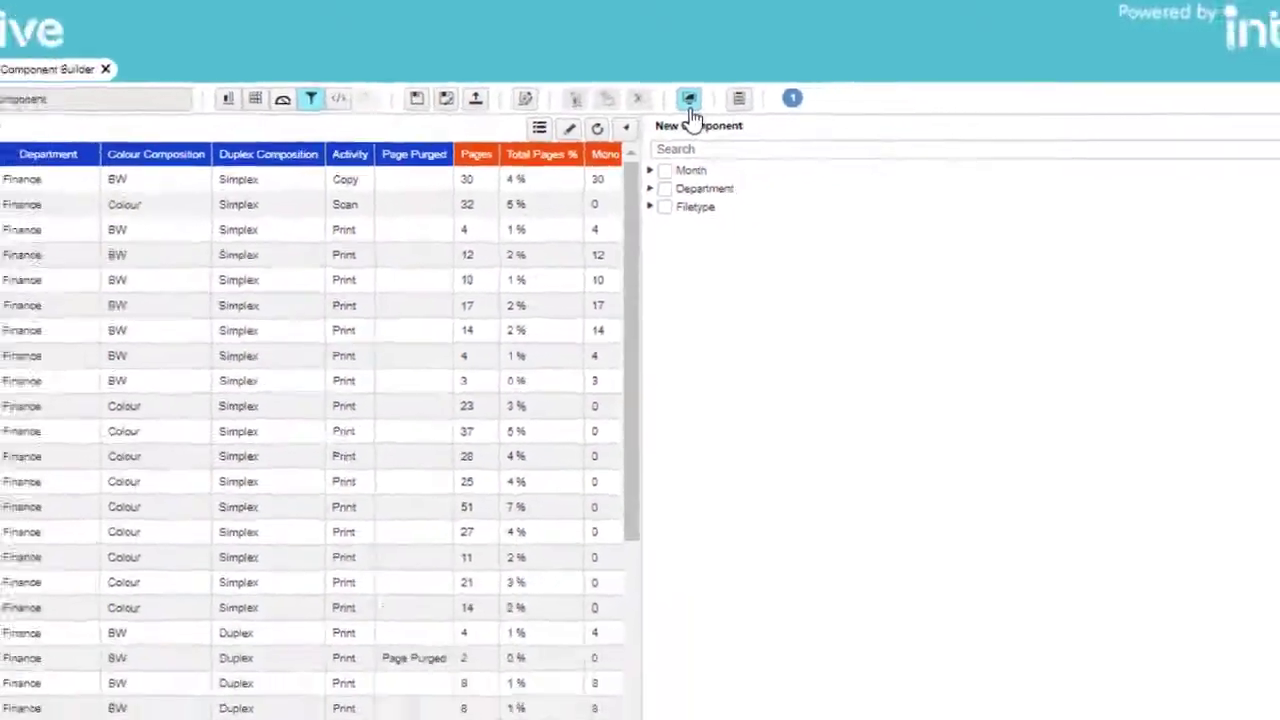
- Turn off the Expanded display option for the Month, Department and Filetype columns of the filter component
click(708, 142)
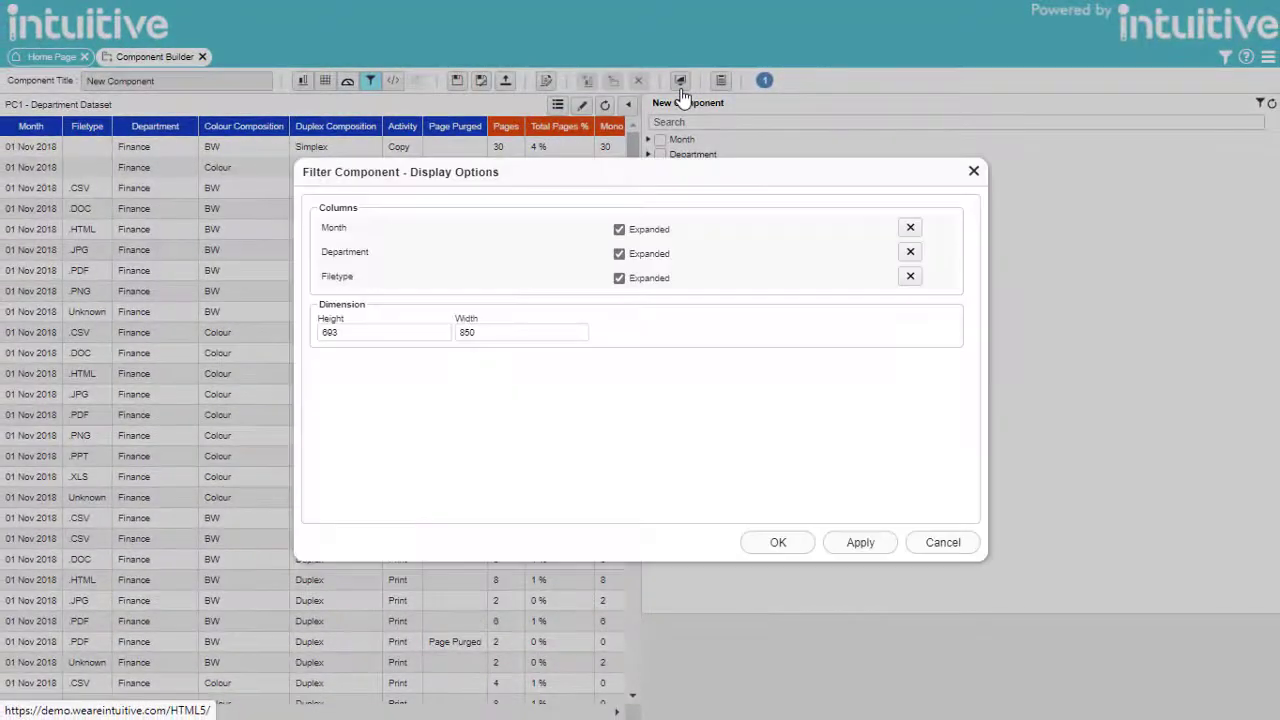
click(619, 230)
click(619, 256)
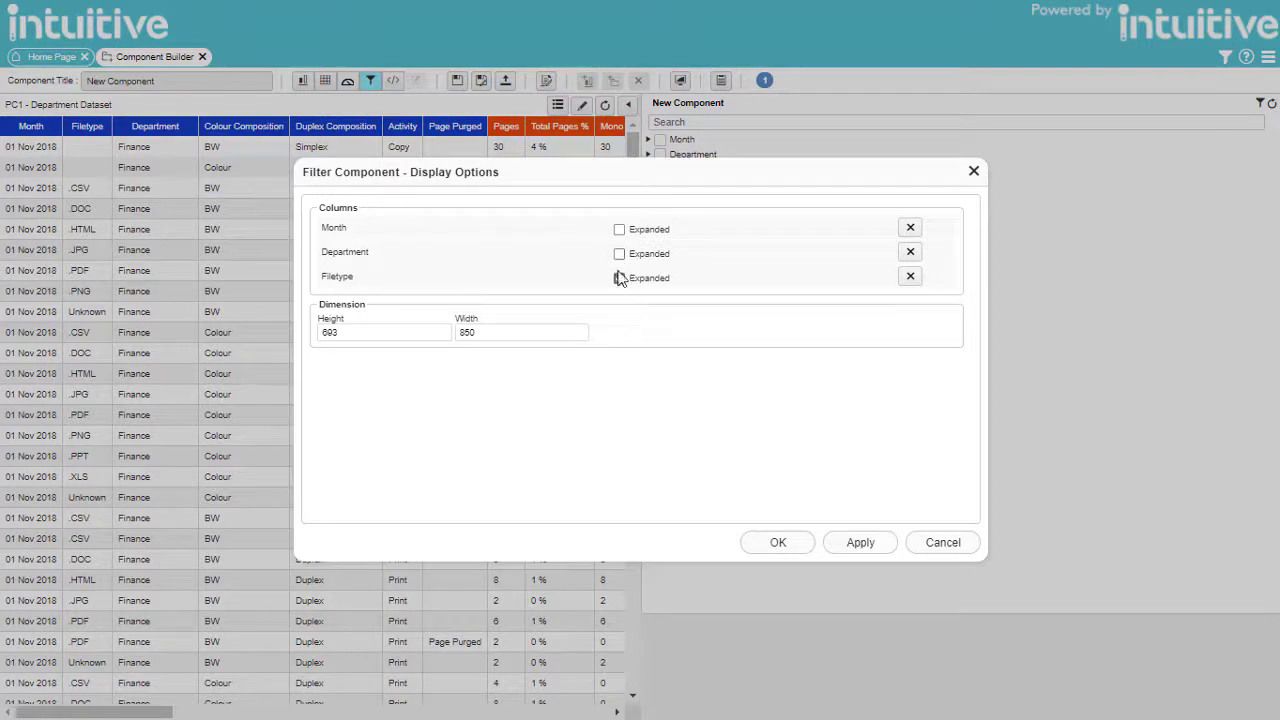
click(619, 278)
click(619, 279)
click(768, 542)
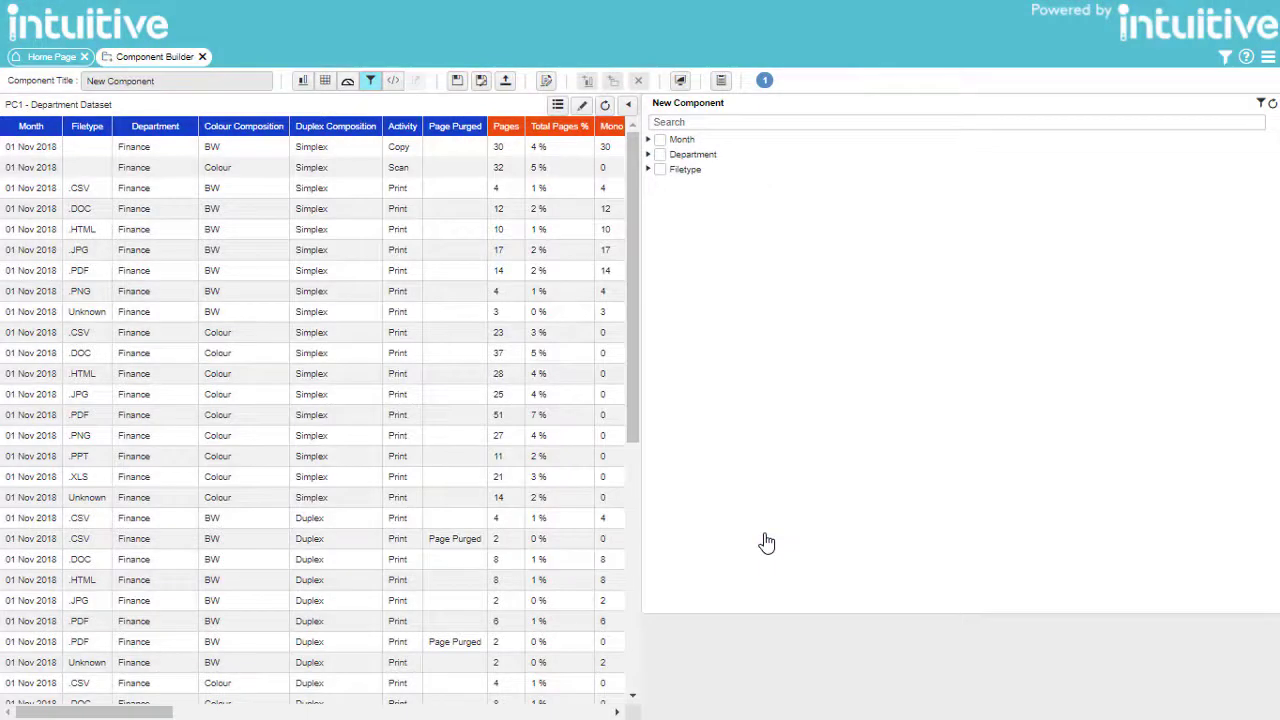
- Save the filter component under the name Video without publishing it
click(460, 90)
drag(579, 309, 457, 308)
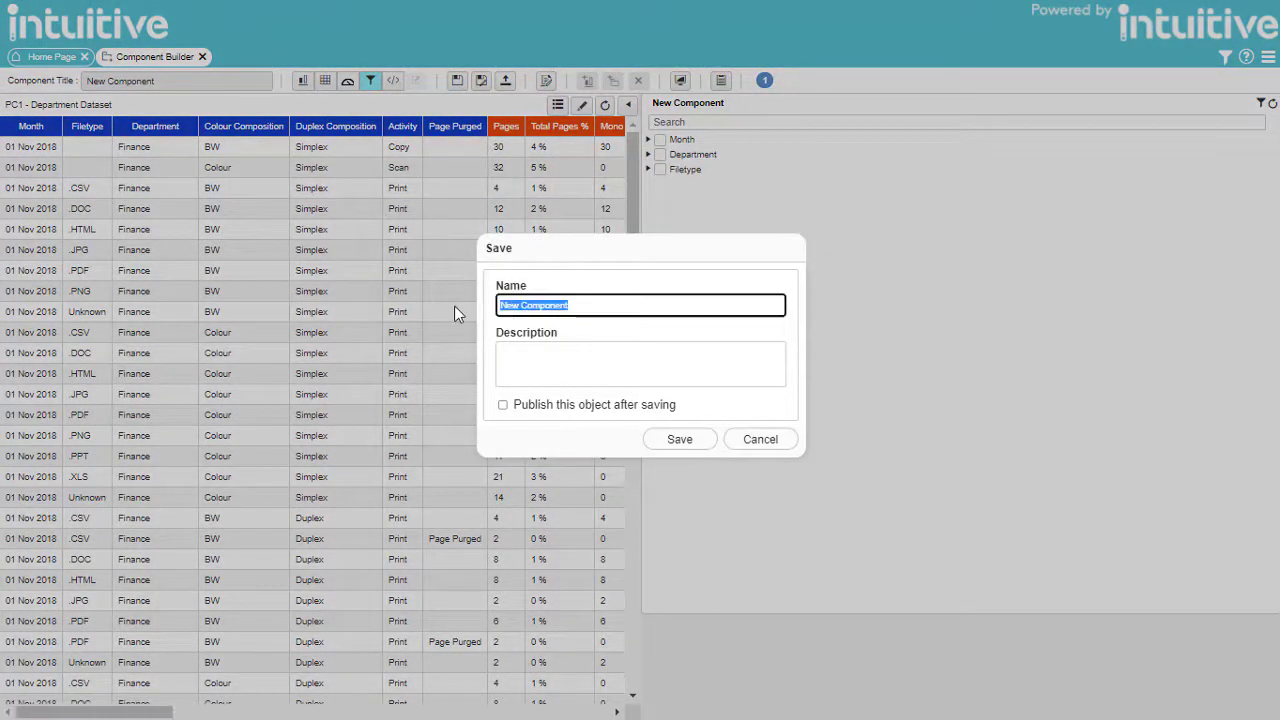
key(BackSpace)
right_click(516, 312)
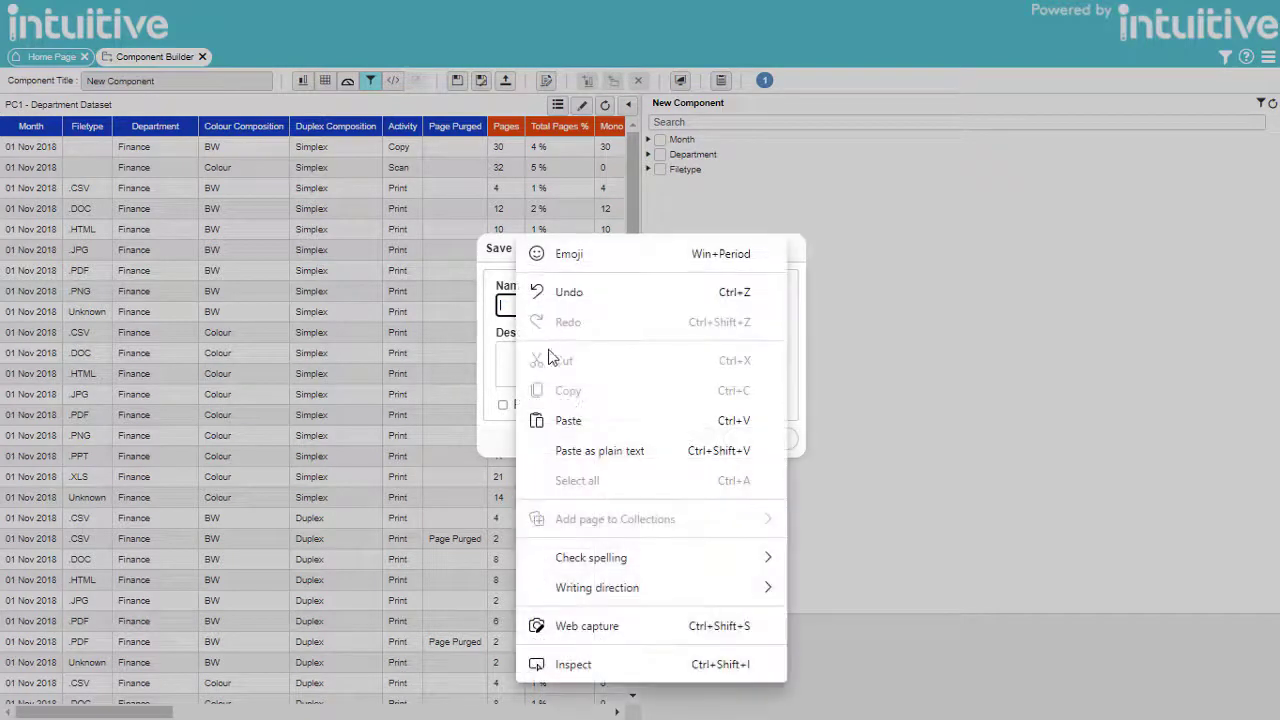
click(568, 419)
click(658, 450)
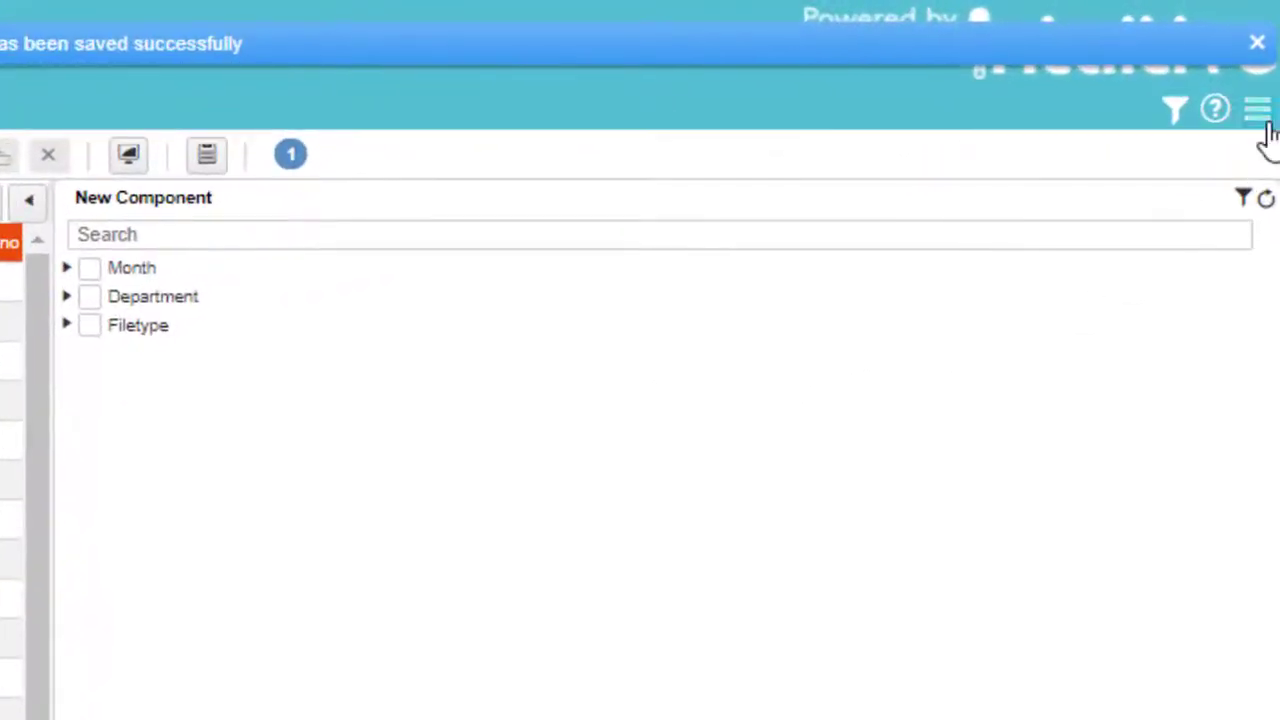
- Find the PC1 - 2. Cost Summary dashboard by searching for "cost" and open it for editing
click(1268, 60)
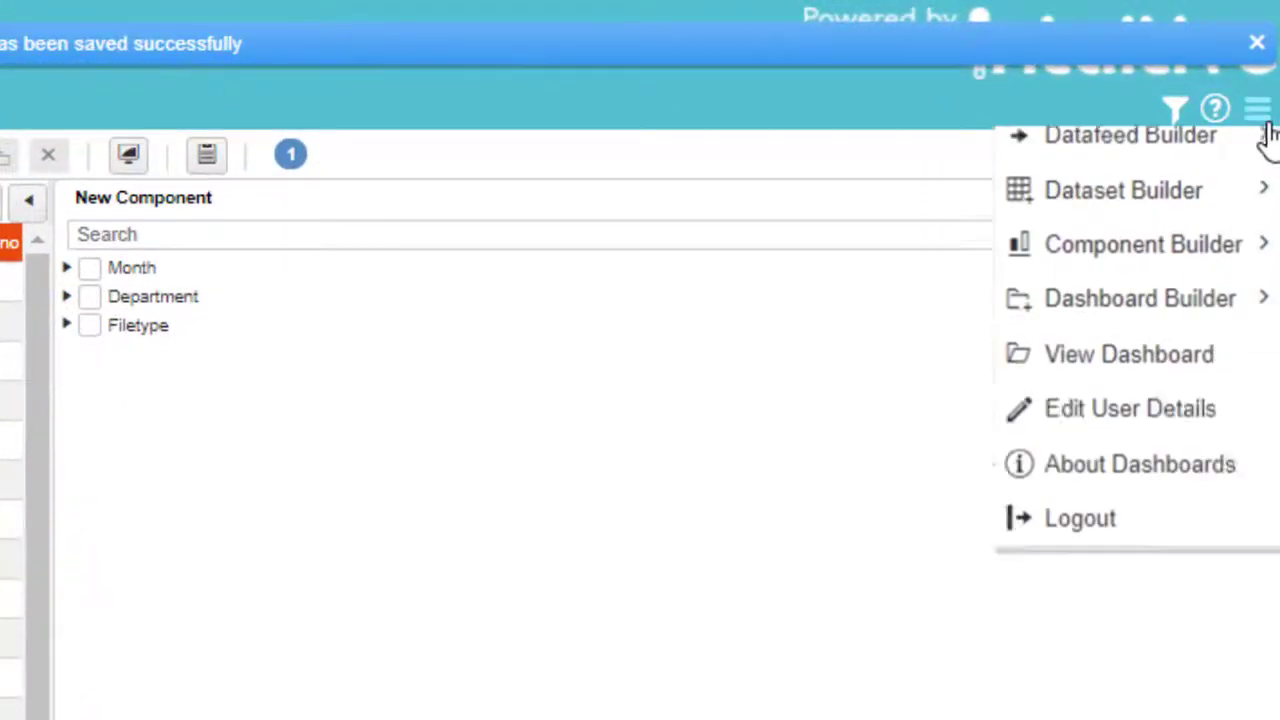
mouse_move(1123, 449)
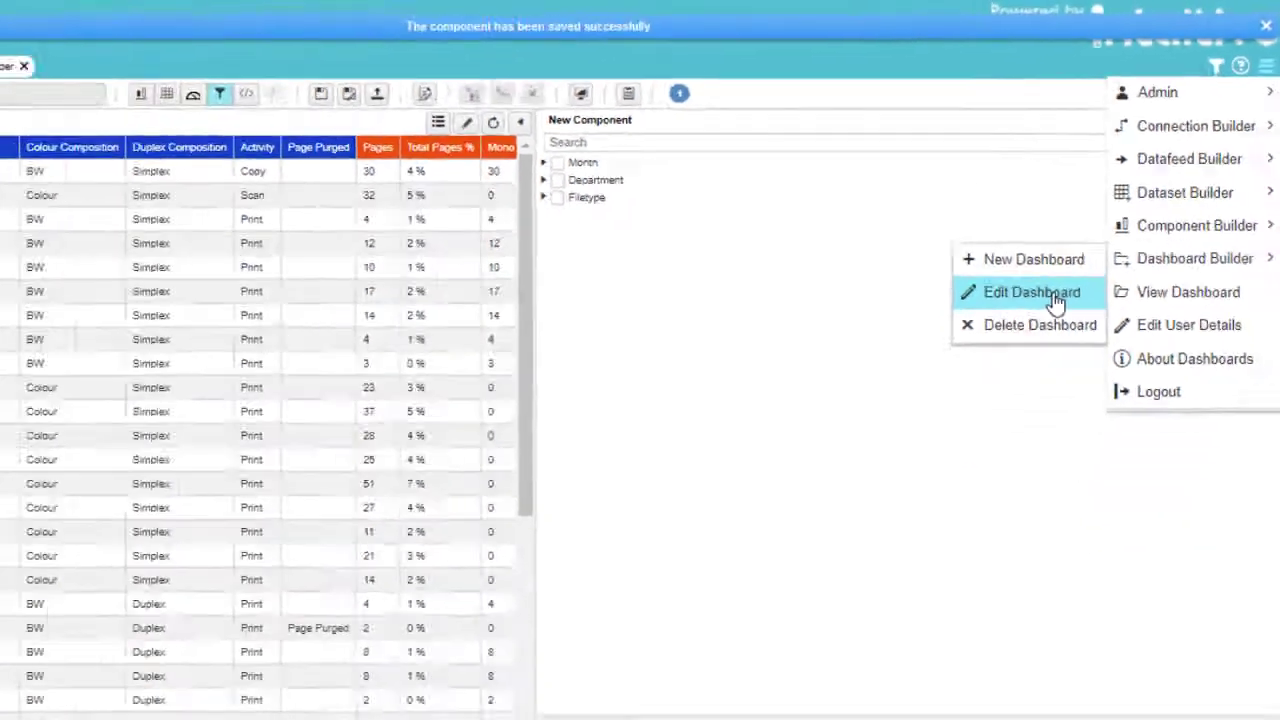
click(920, 481)
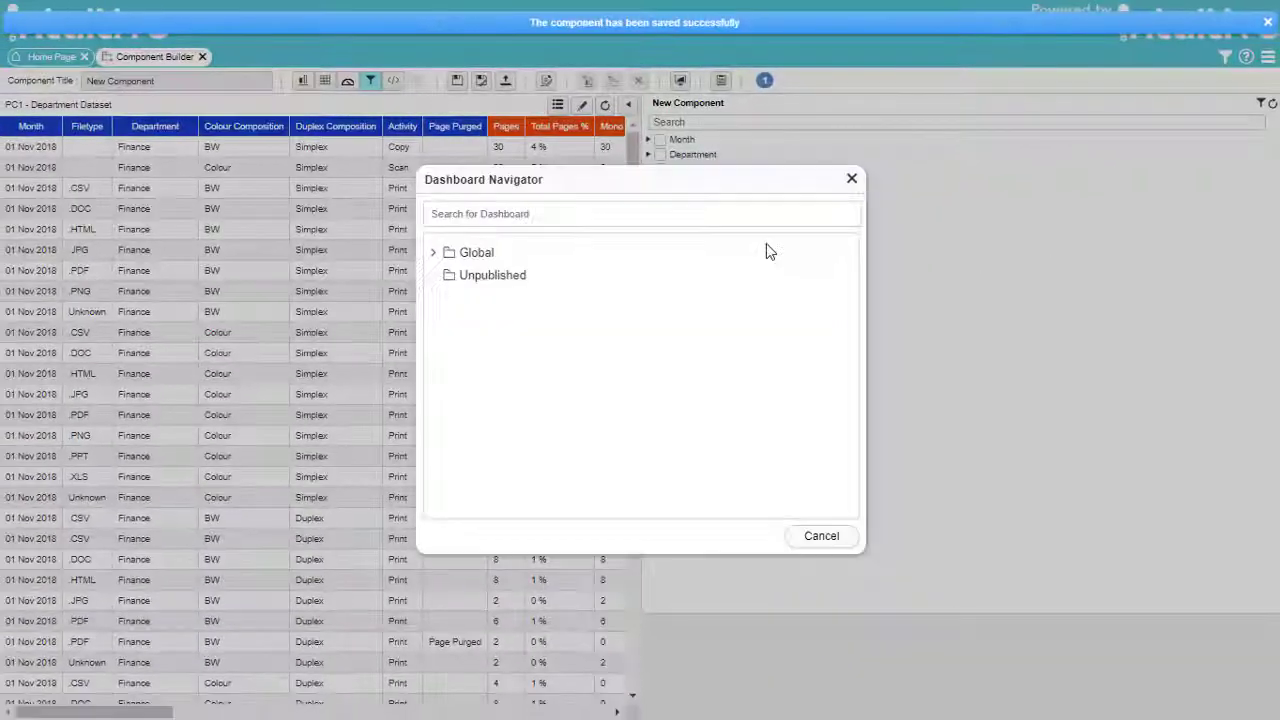
click(616, 213)
text(cos)
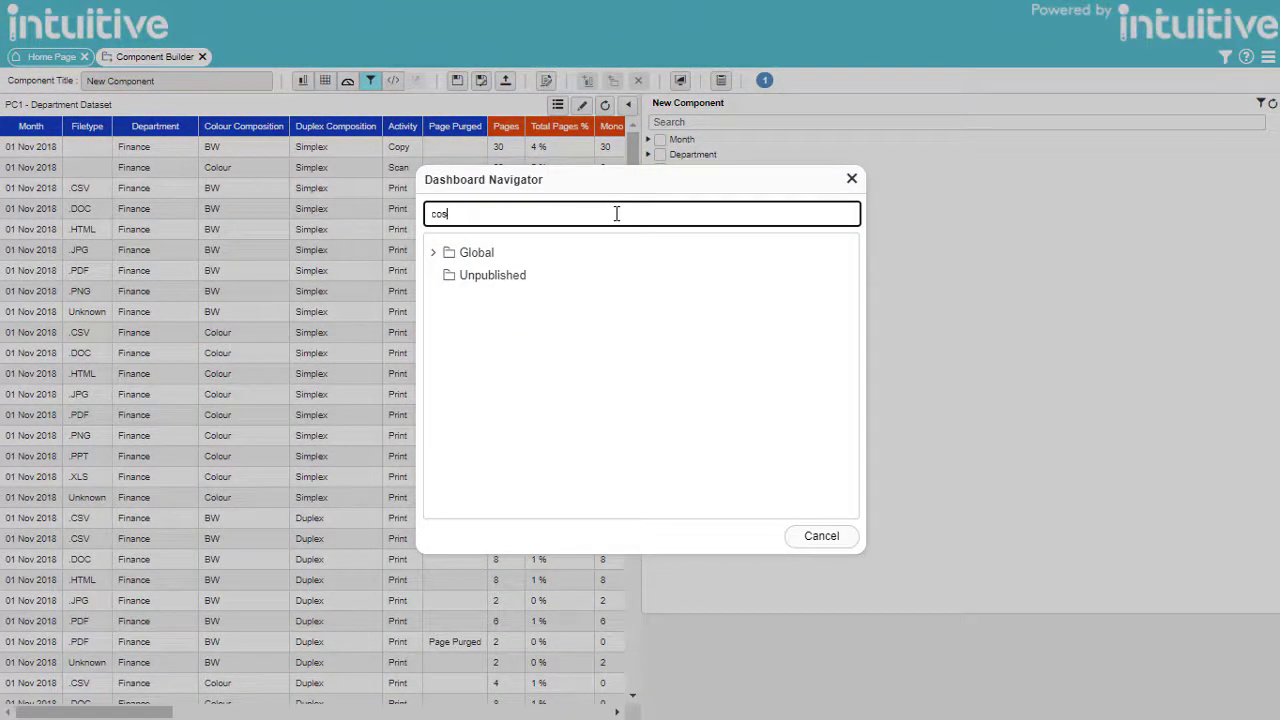
text(t)
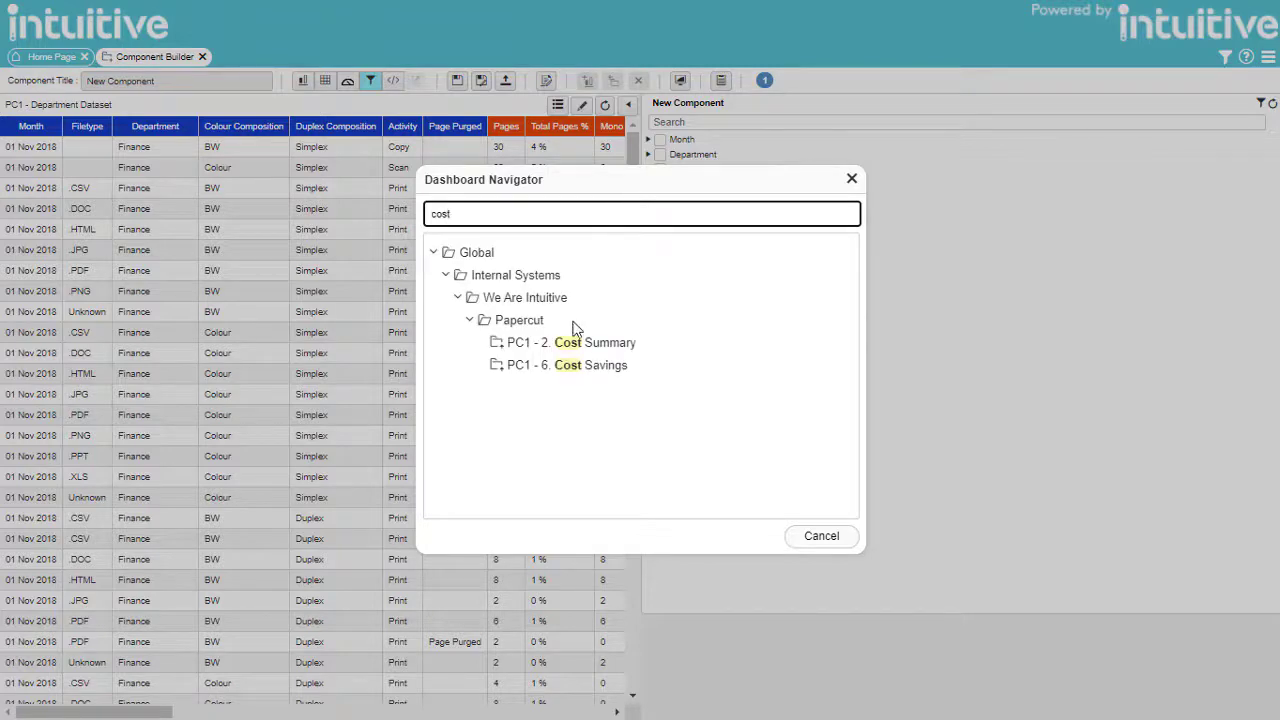
click(577, 343)
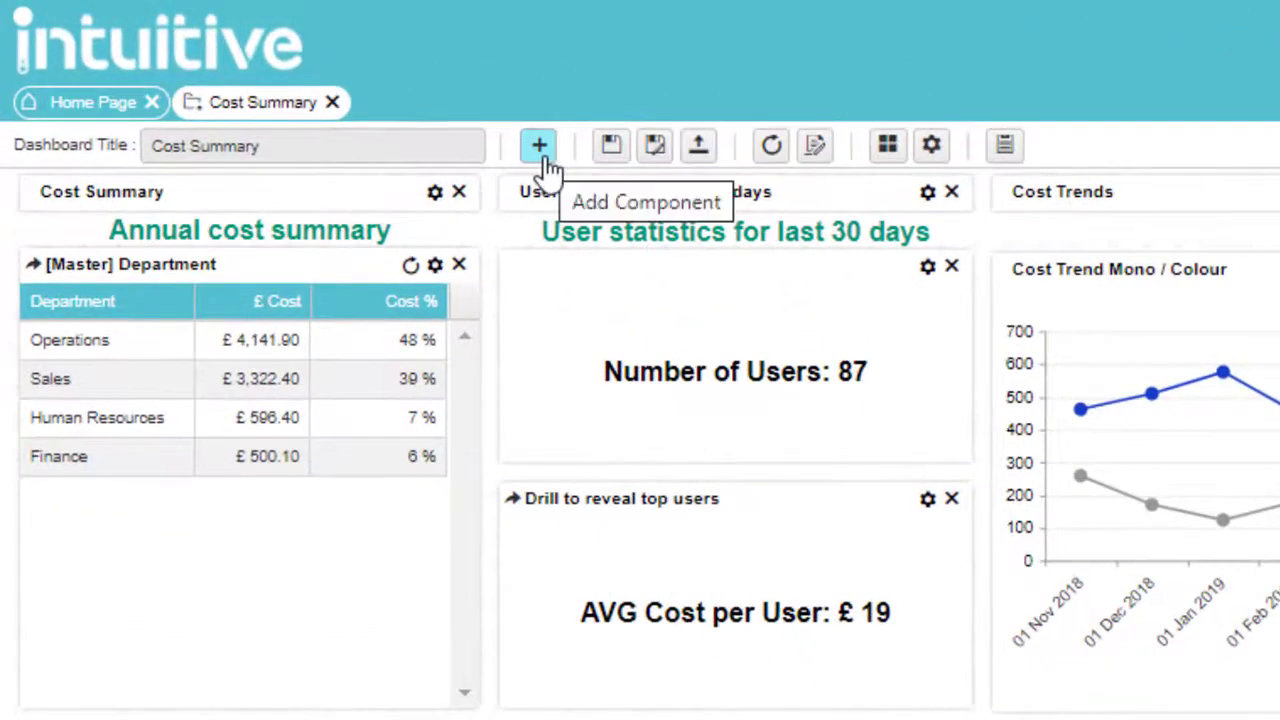
- Add the unpublished Video filter component to the Cost Summary dashboard
click(543, 160)
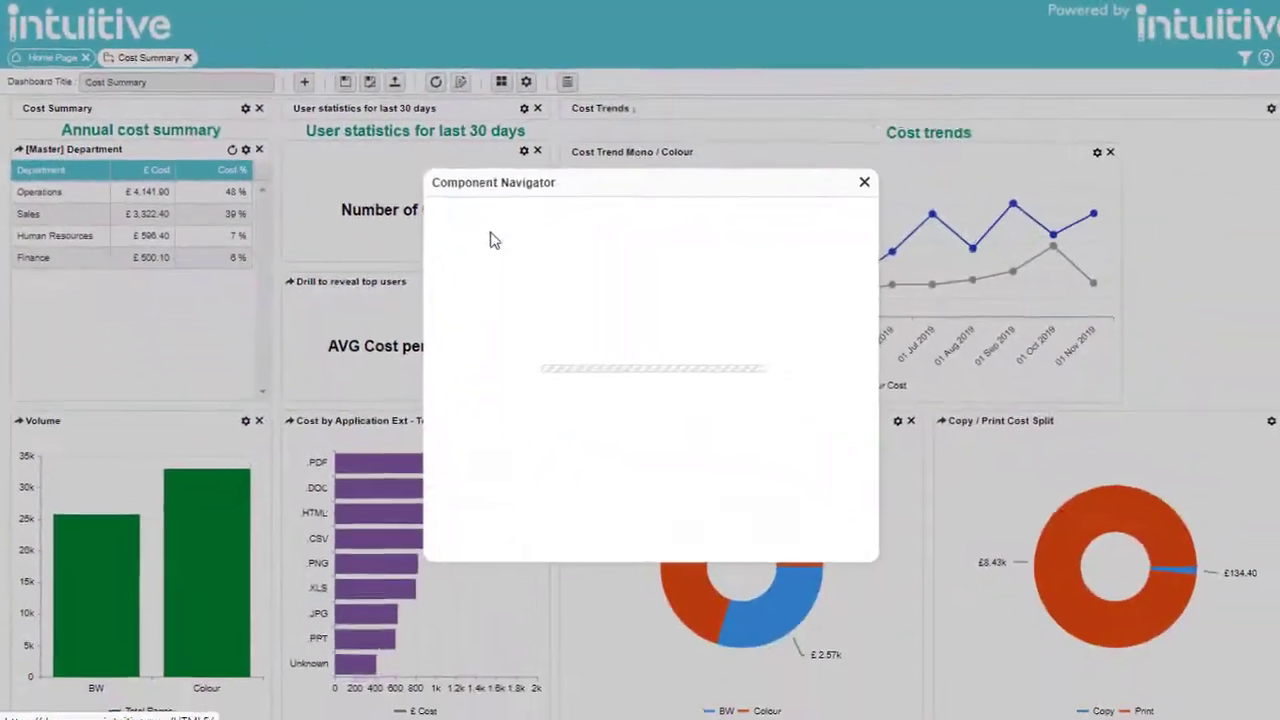
click(488, 212)
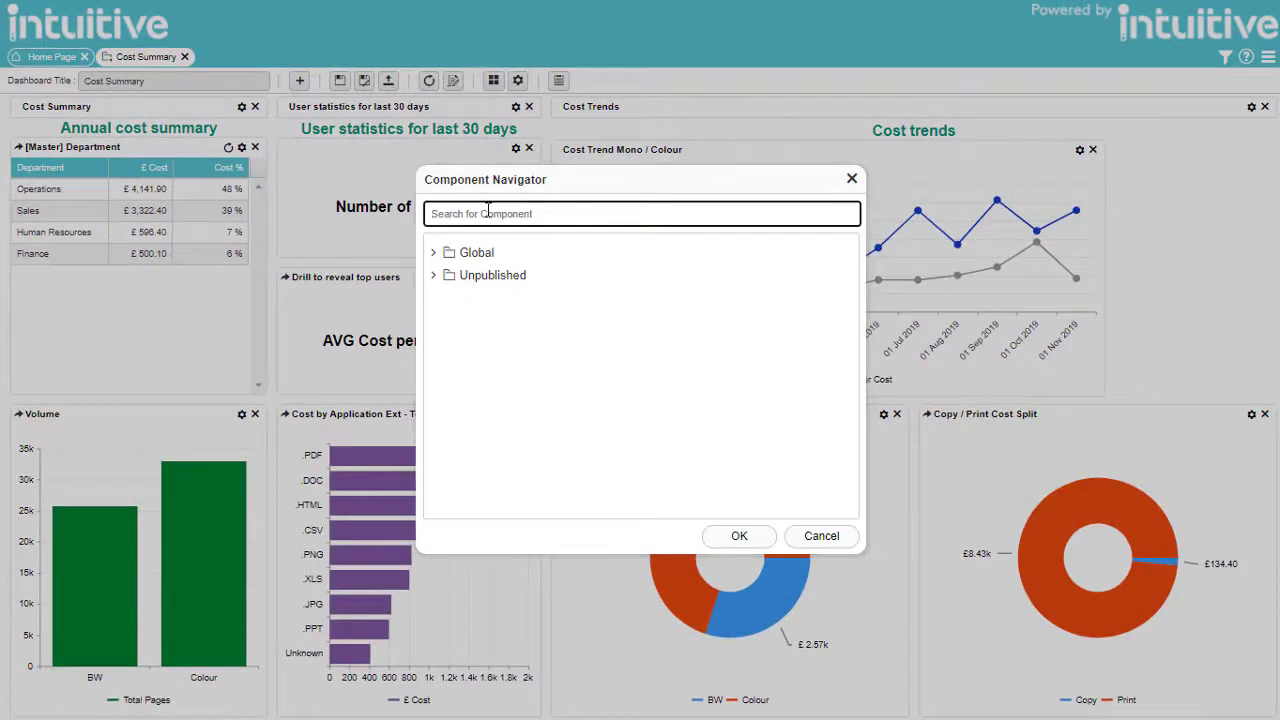
text(video)
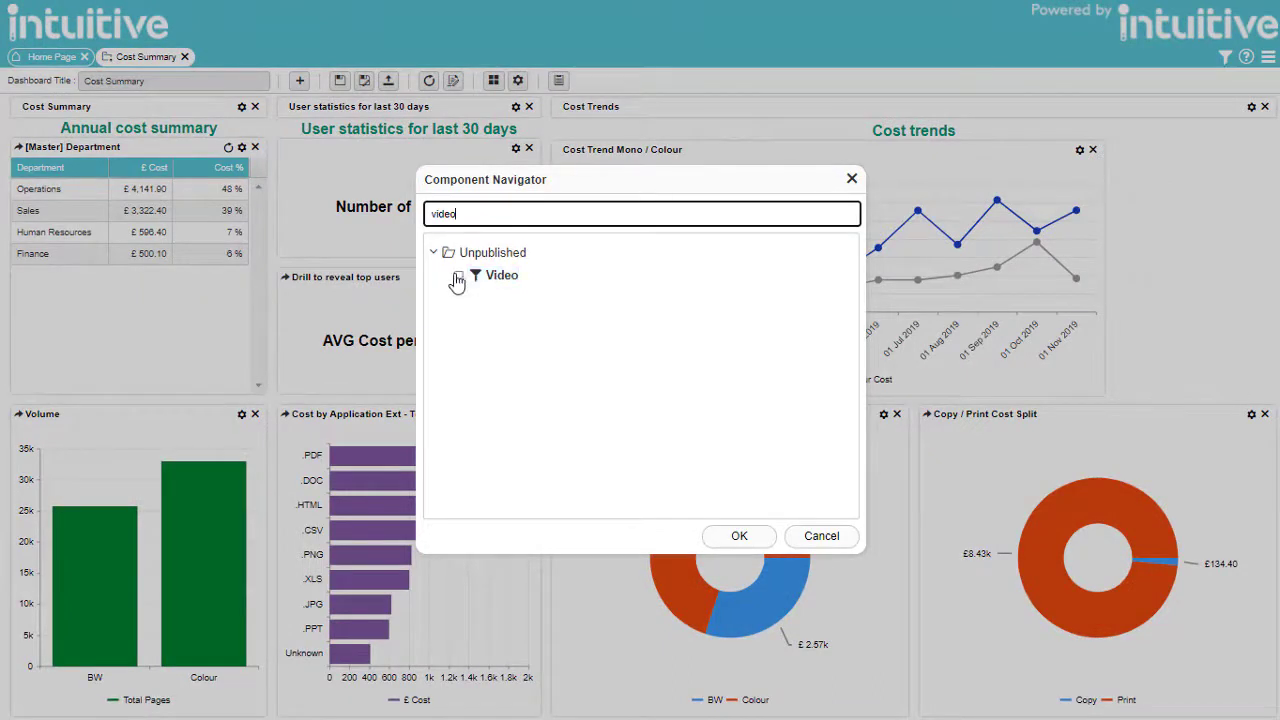
click(457, 278)
click(735, 537)
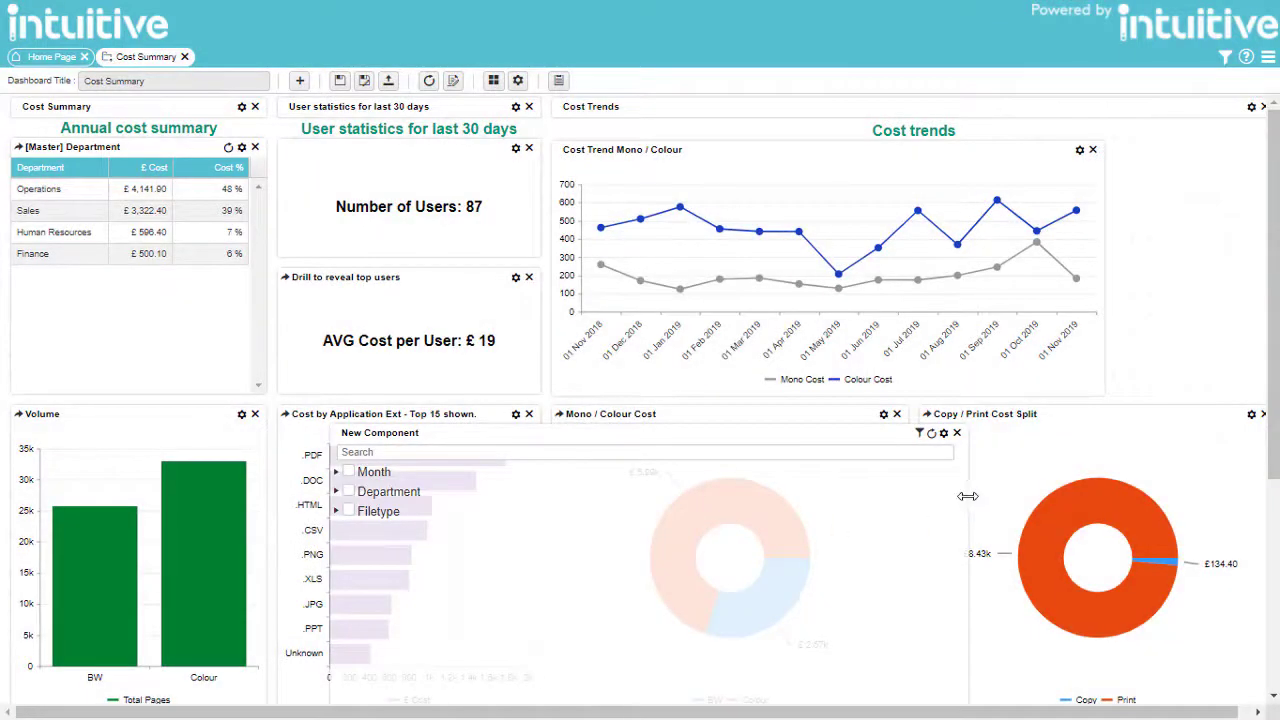
- Shrink the filter component and fit it into the empty space beside the Cost Trend Mono / Colour chart
drag(967, 496, 512, 460)
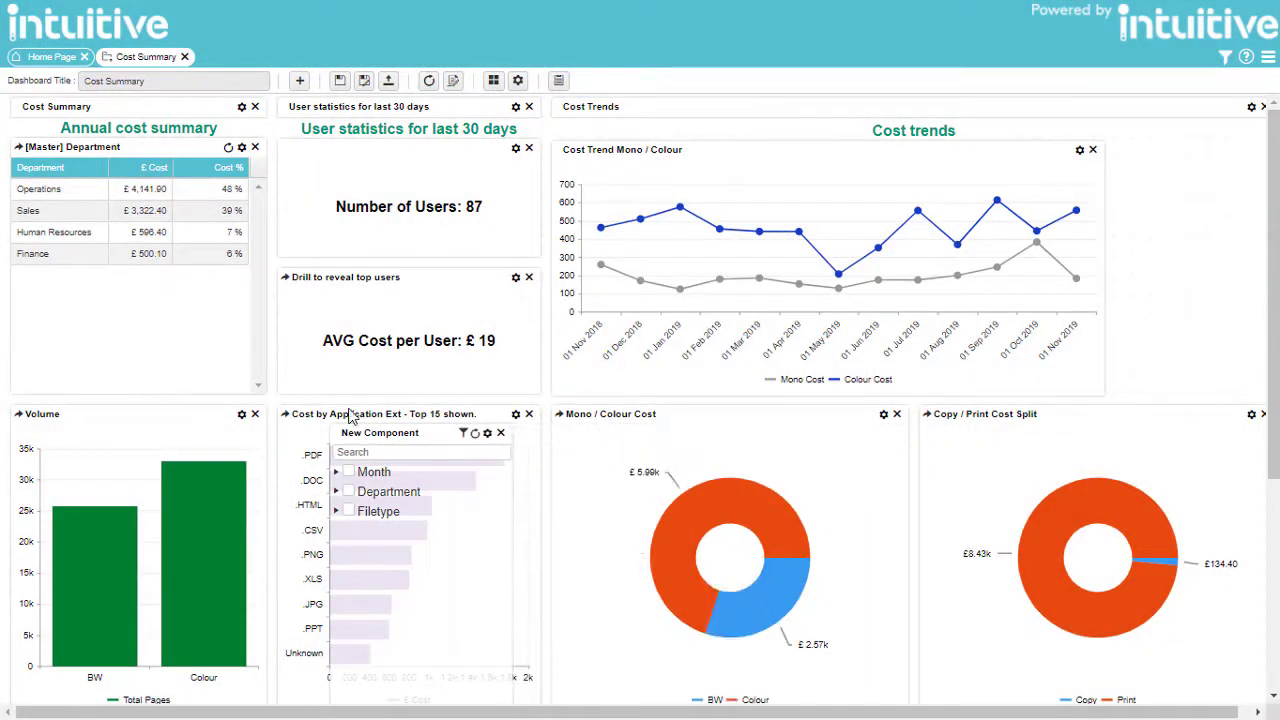
drag(340, 443, 1020, 130)
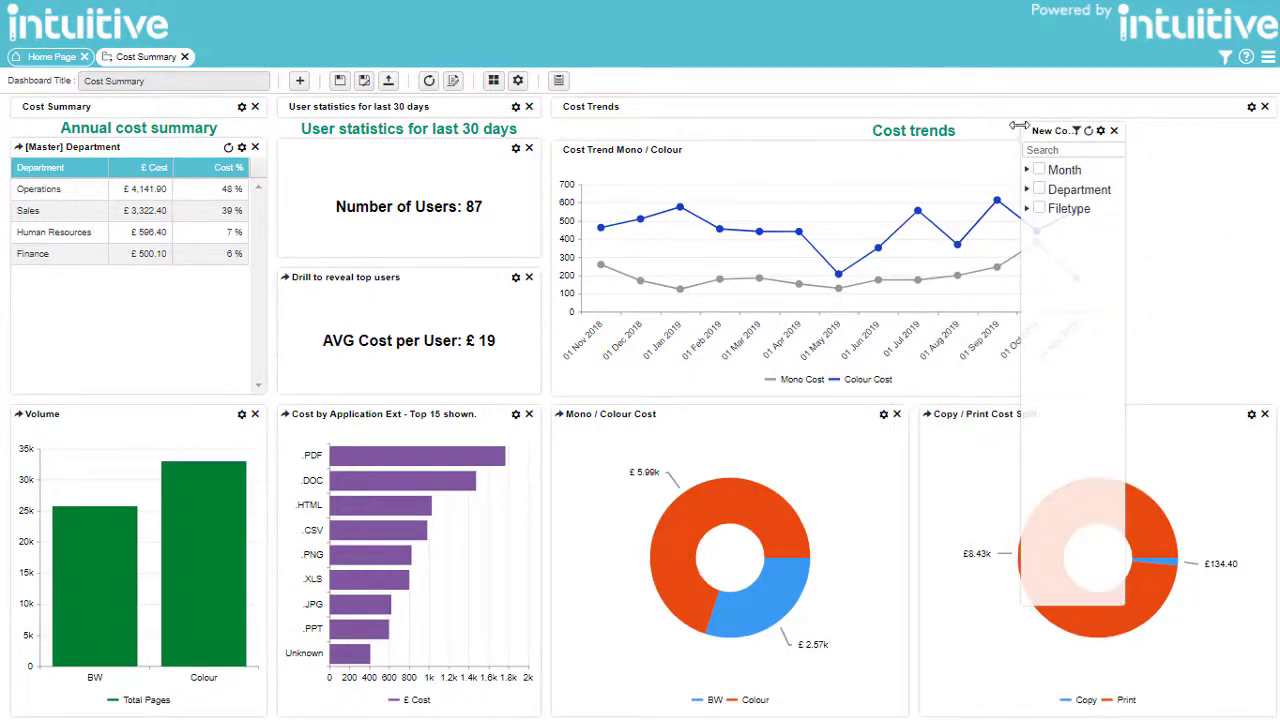
drag(1048, 200, 1148, 165)
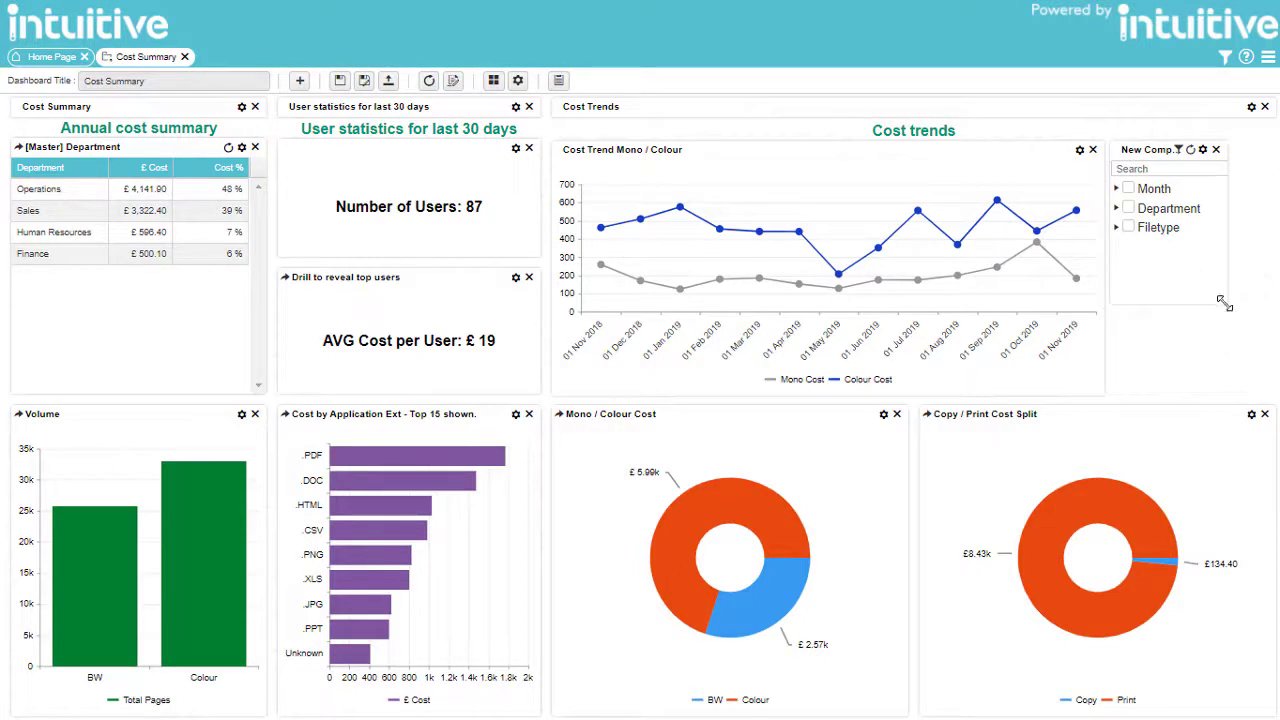
drag(1224, 303, 1269, 394)
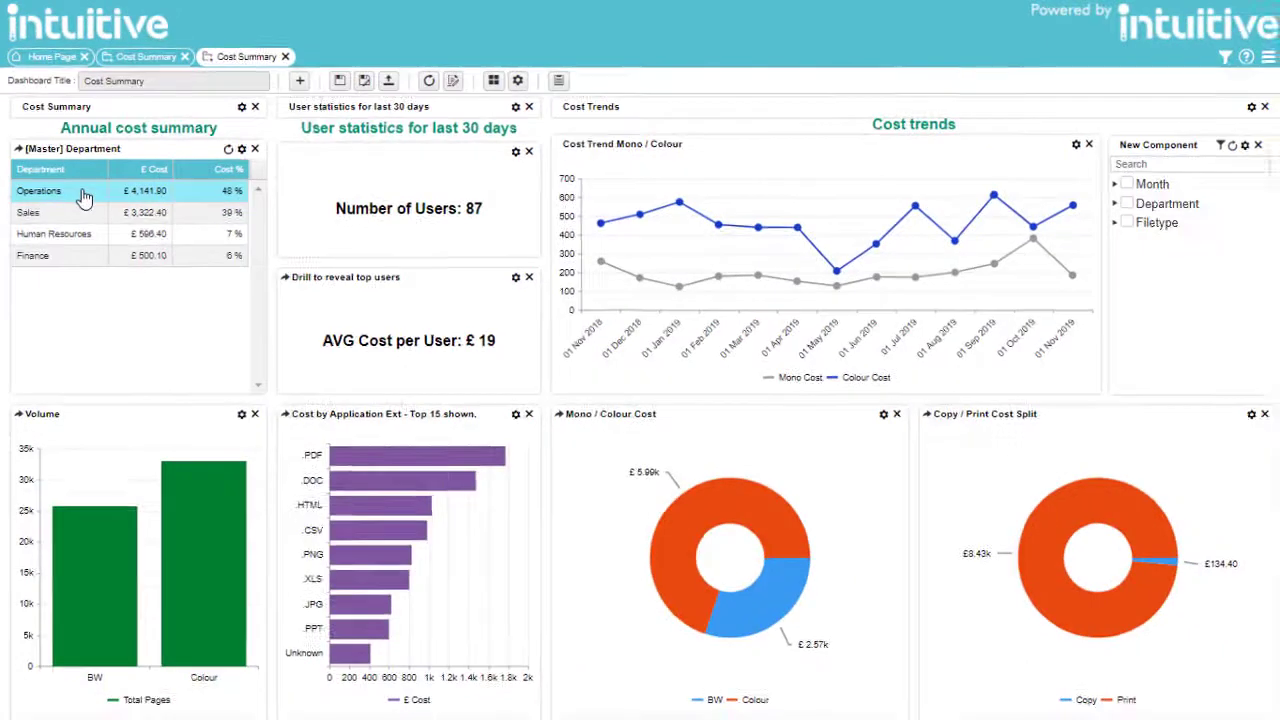
- Filter the dashboard by Operations from the master Department table and clear that filter again
click(133, 308)
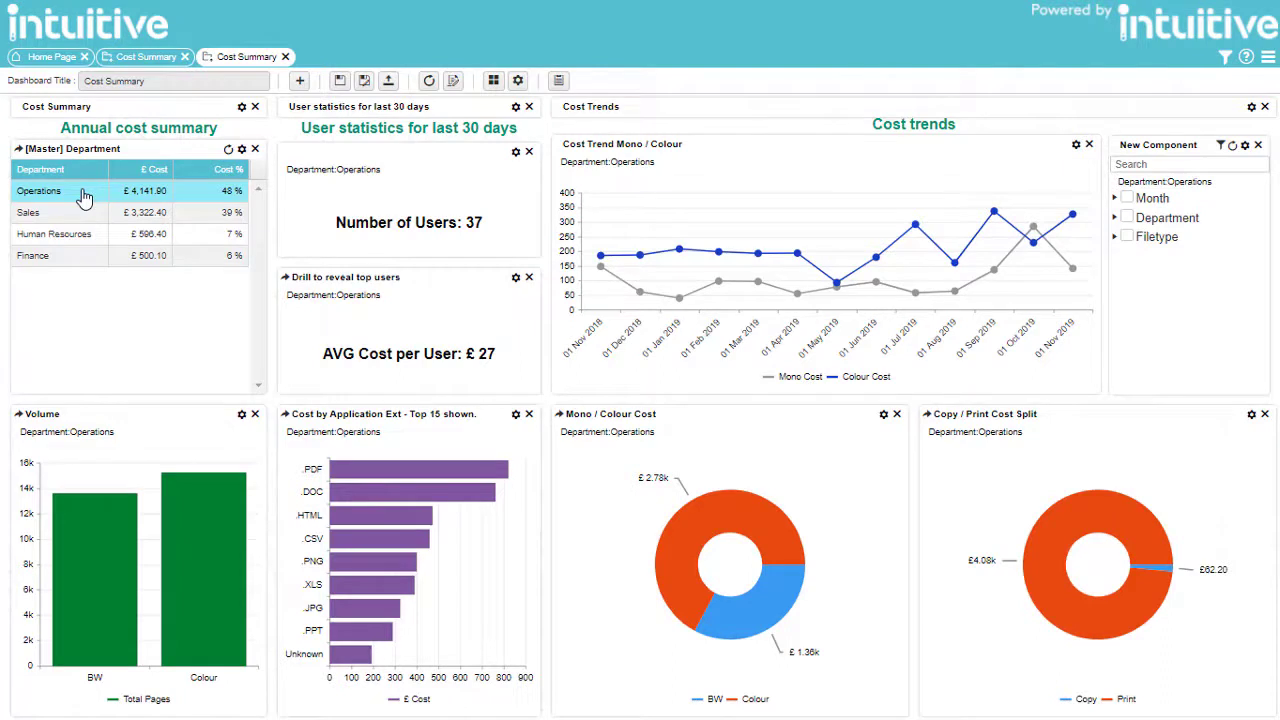
click(228, 150)
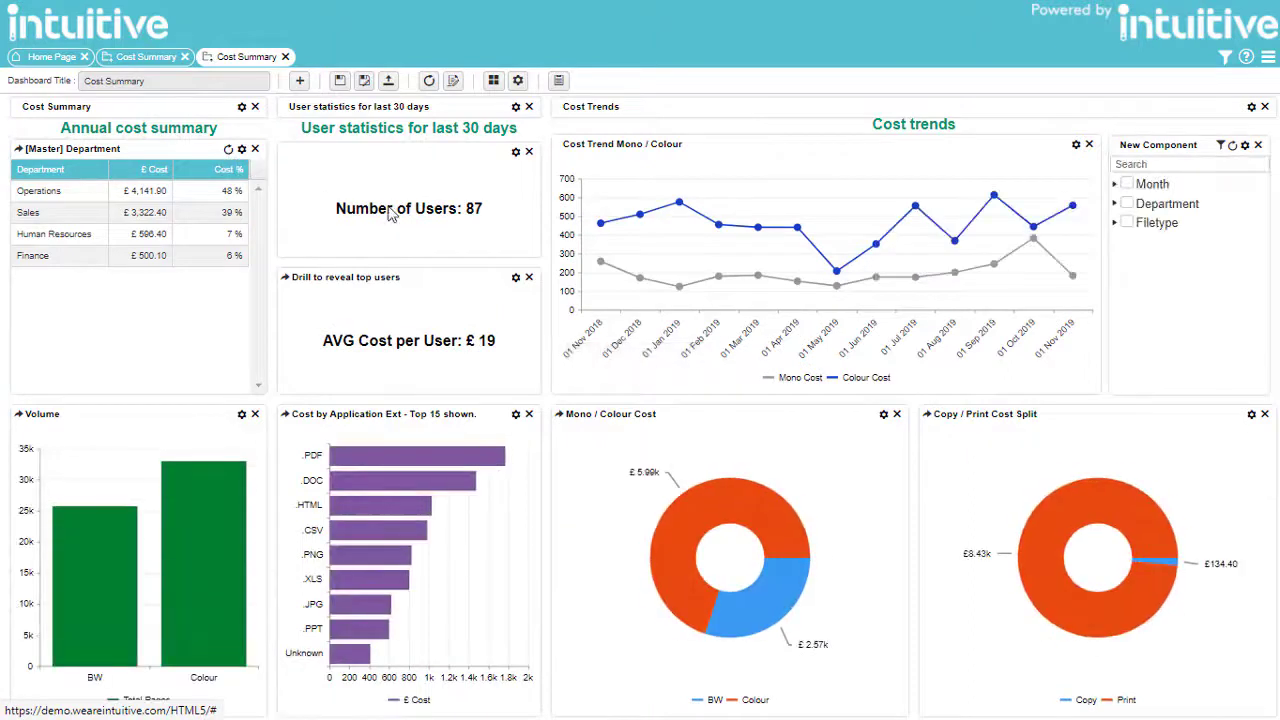
- Use the new filter component to select Month and the Operations department and apply the filter to the dashboard
click(1115, 186)
click(1117, 186)
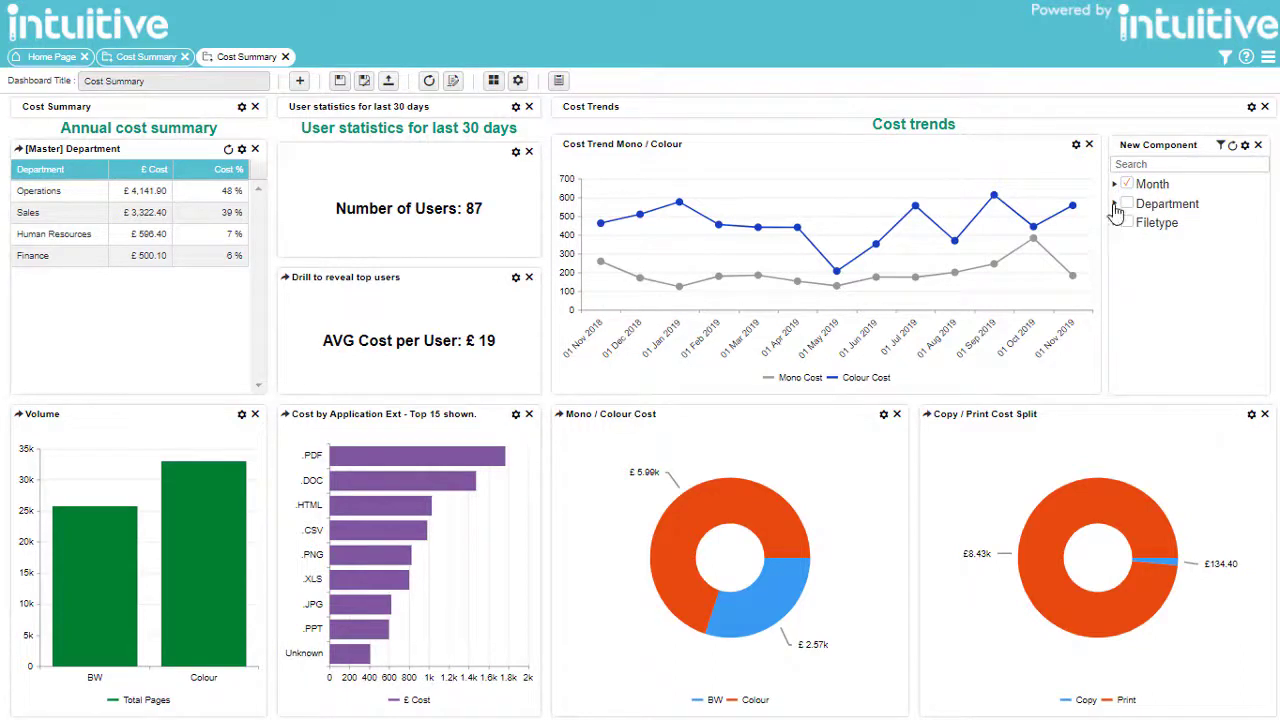
click(1115, 205)
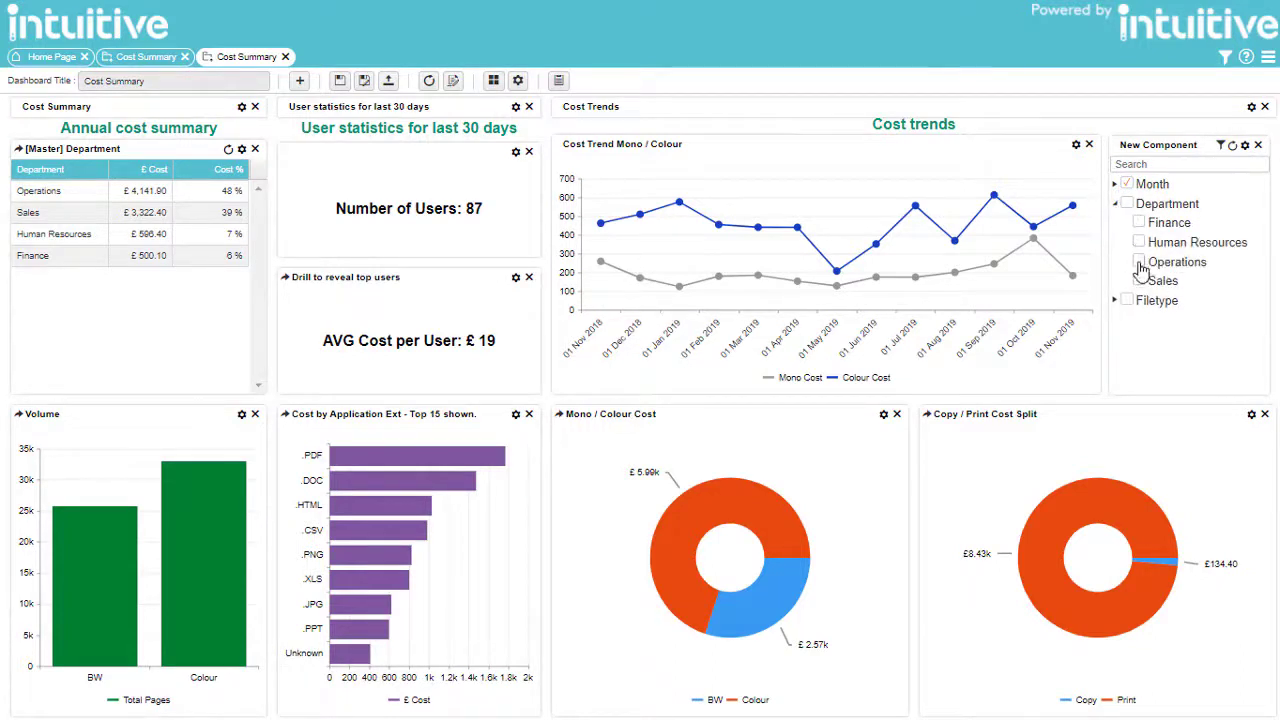
click(1220, 147)
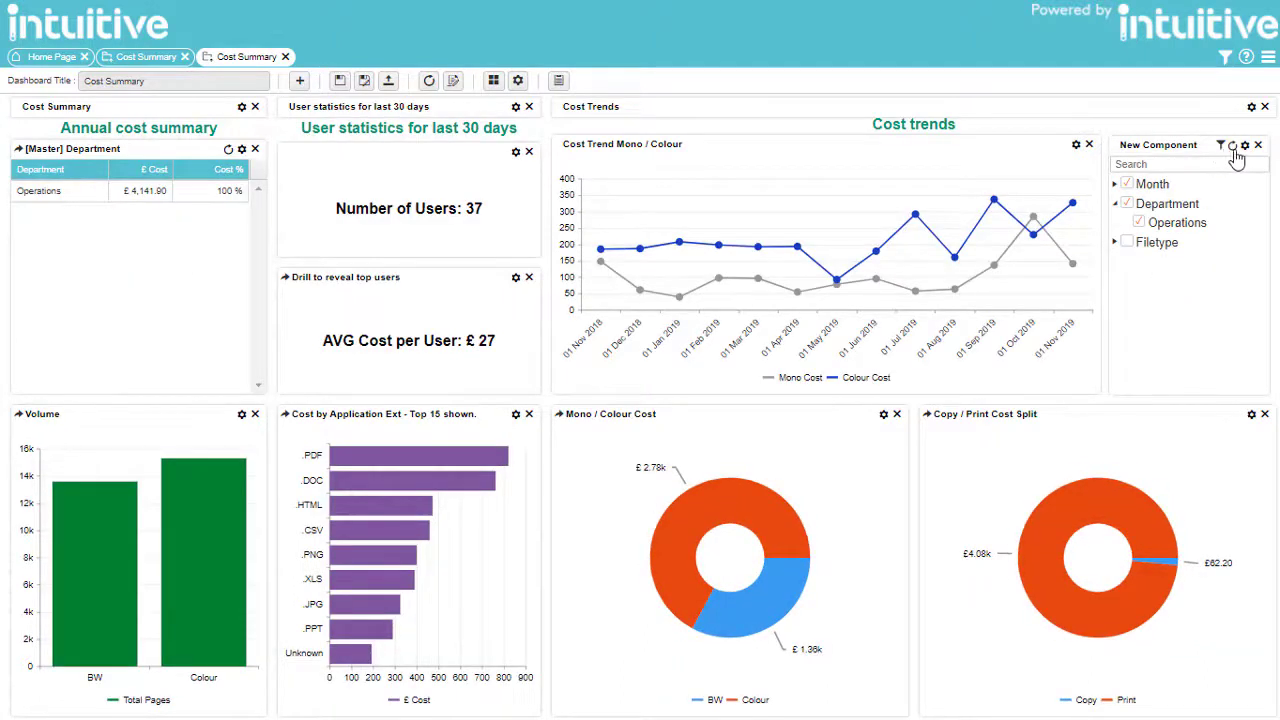
- Reset the dashboard filter and clear the Department selection in the filter component
click(1236, 152)
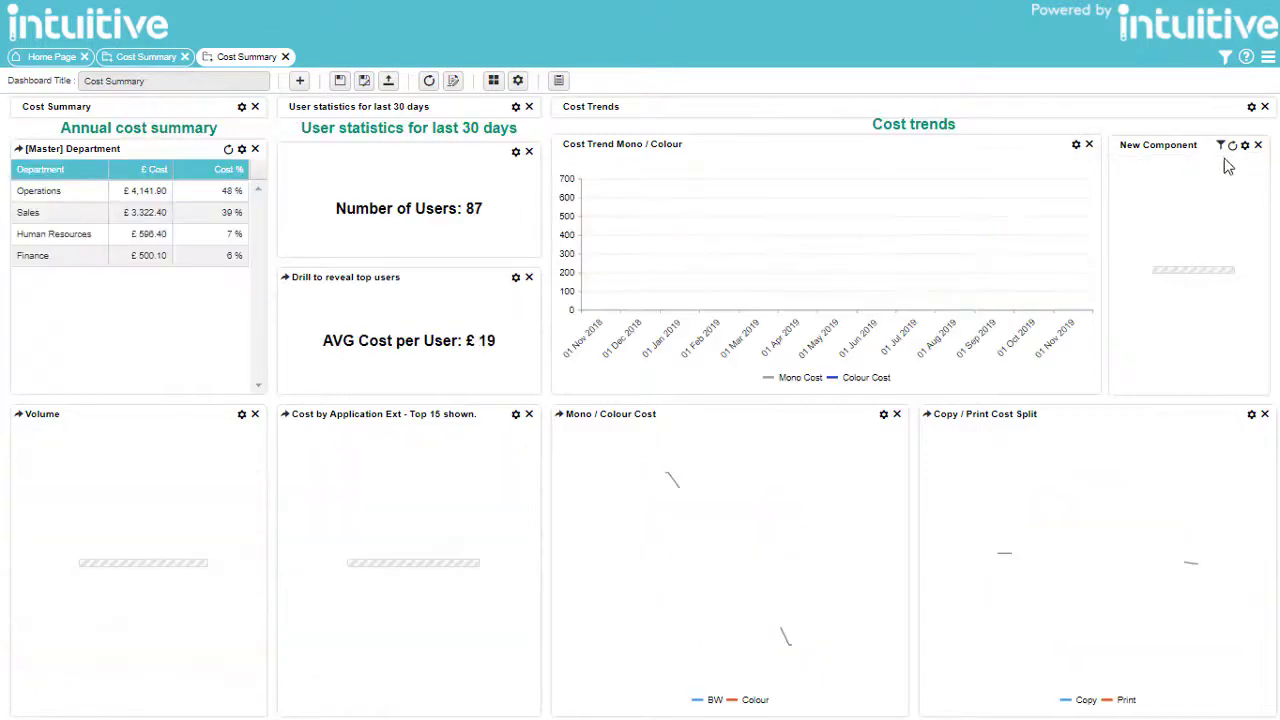
click(1129, 205)
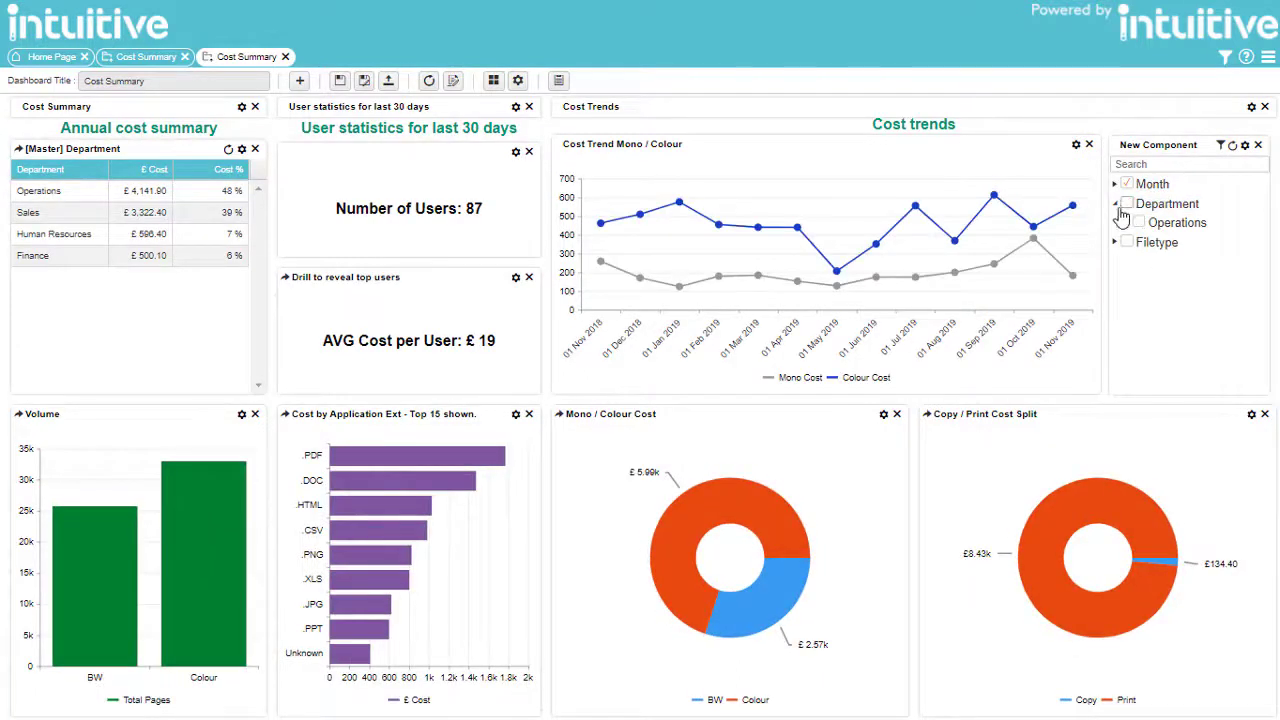
- Collapse the Department list in the filter component, look through the listed months under Month and collapse that list
click(1116, 204)
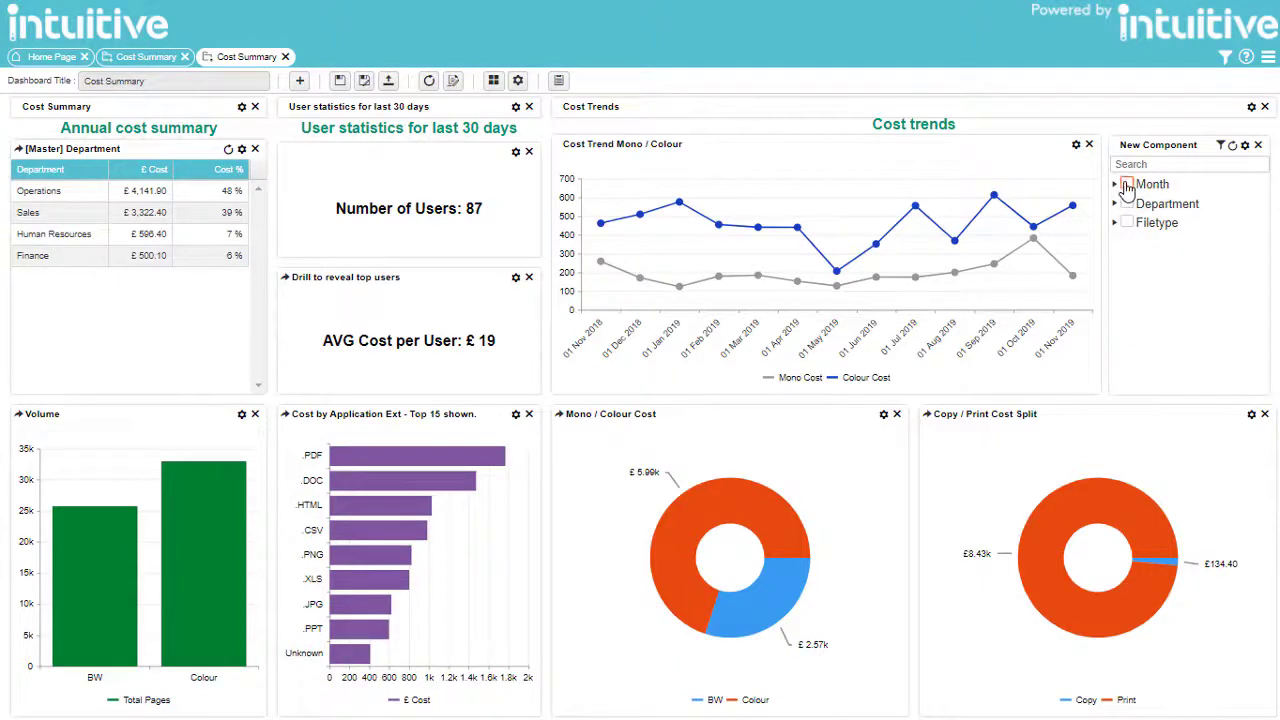
click(1127, 188)
scroll(1160, 240, down, 2)
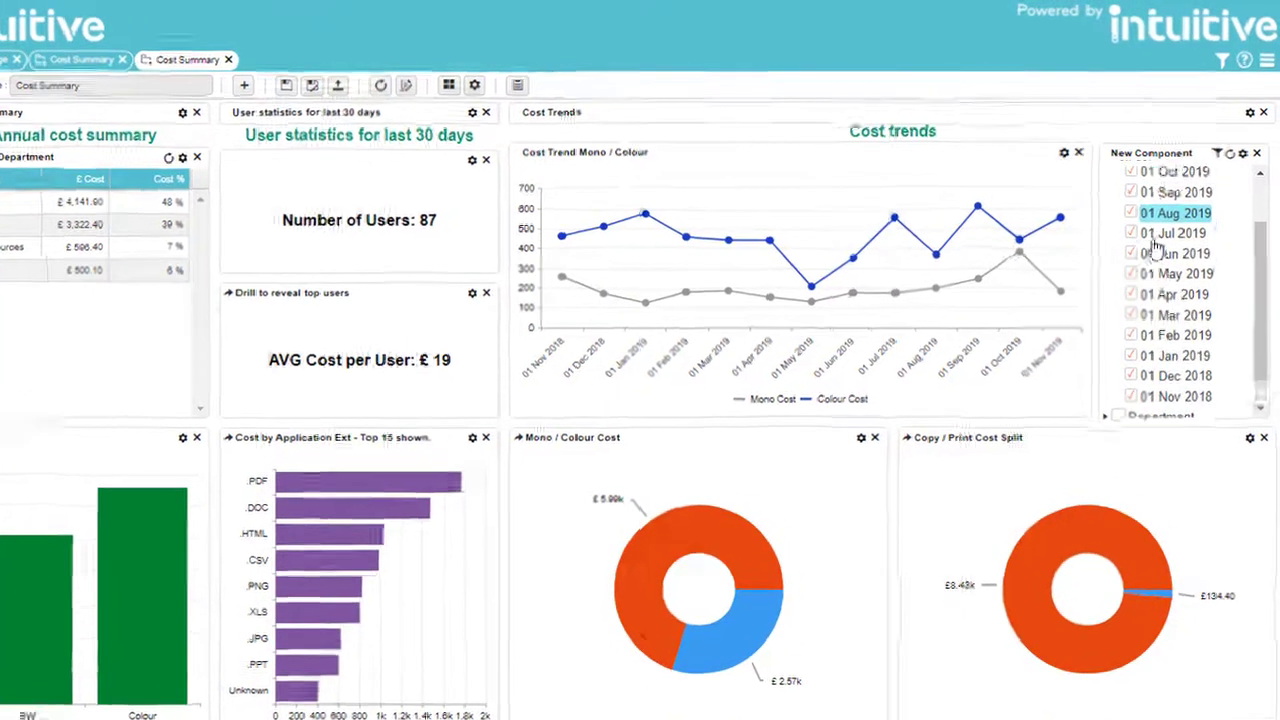
scroll(1155, 245, up, 3)
click(1105, 194)
- Search the filter component for "Jan" and exclude 01 Jan 2019 from the Month selection
click(1134, 175)
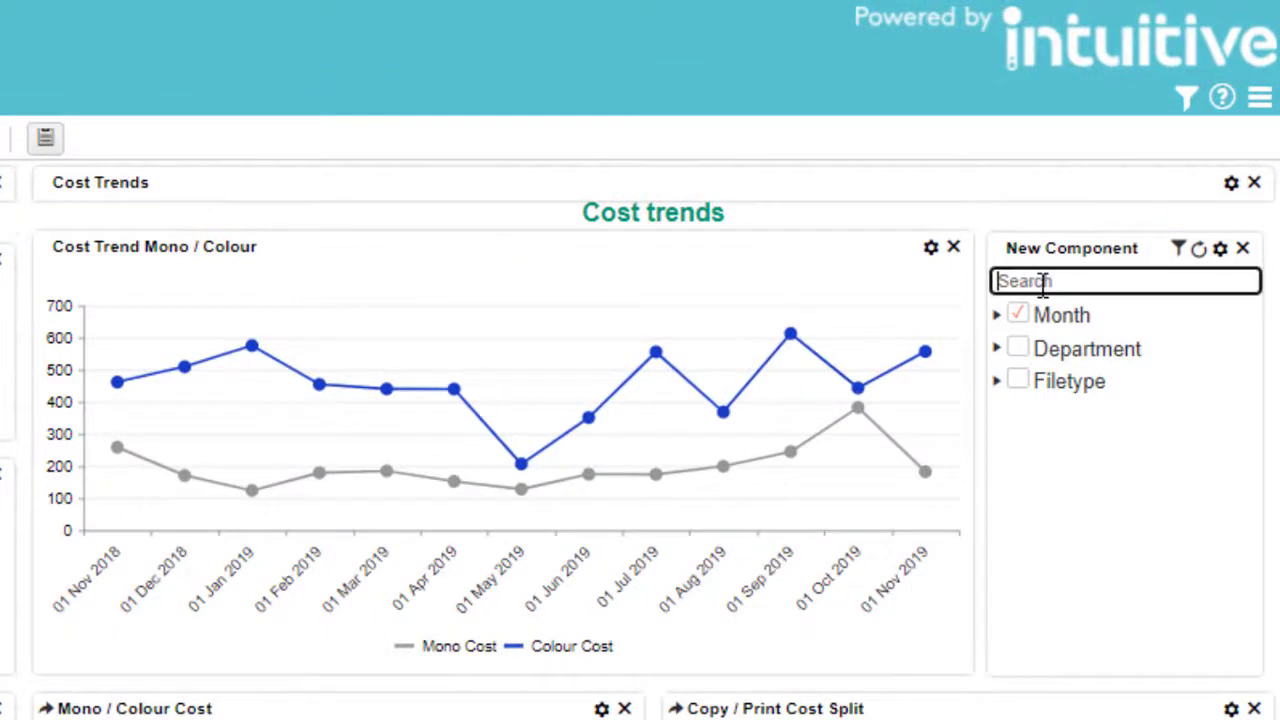
text(Jan)
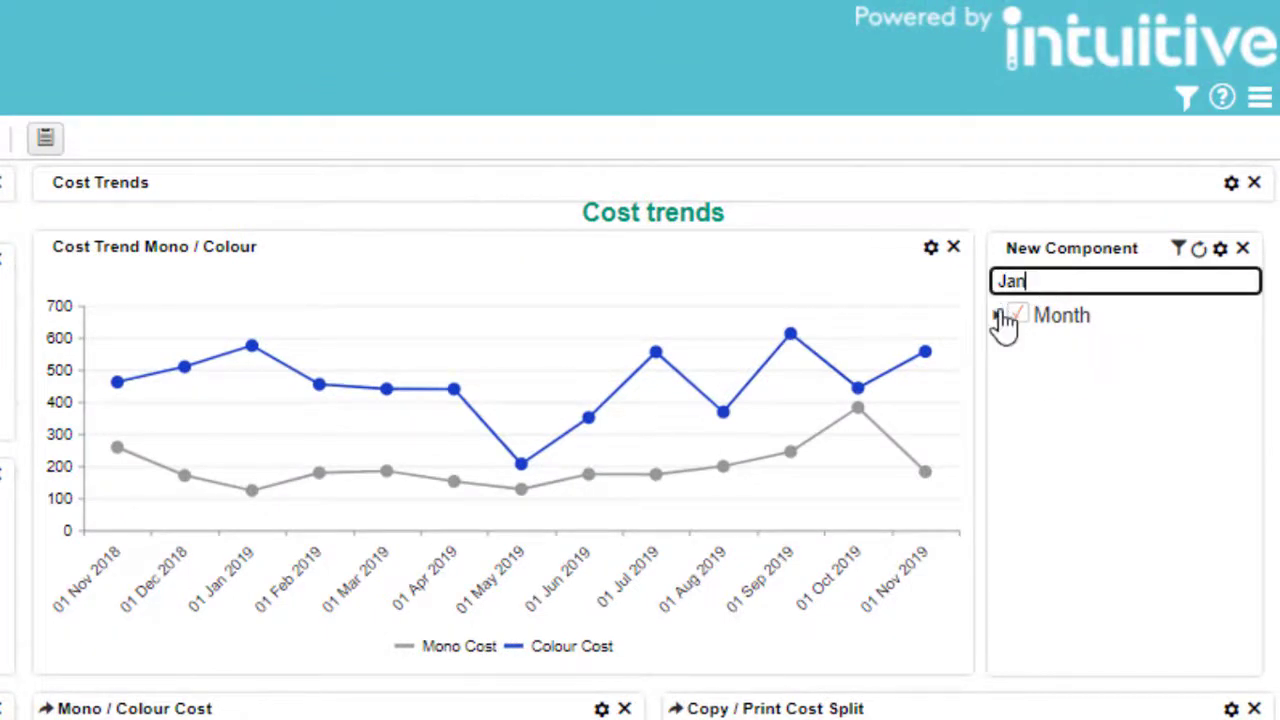
click(999, 317)
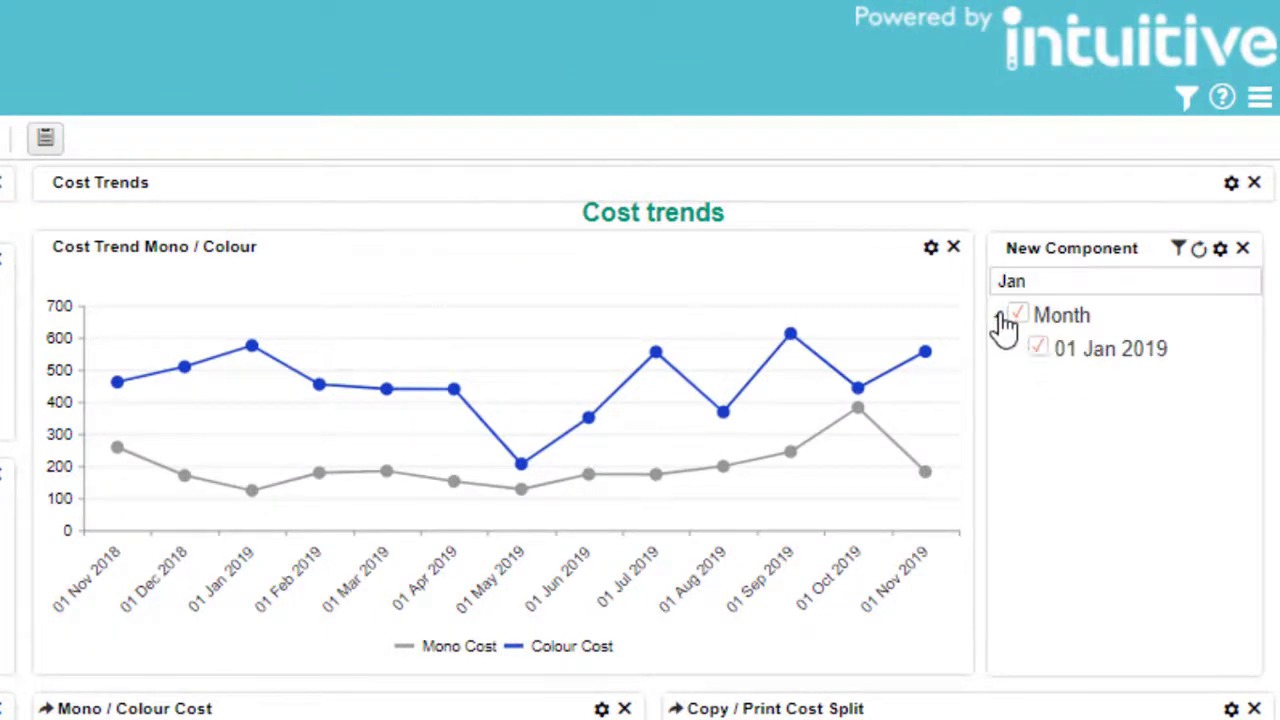
click(1037, 350)
- Clear the filter component's search, review the full month list and apply the month filter to the dashboard
double_click(1046, 283)
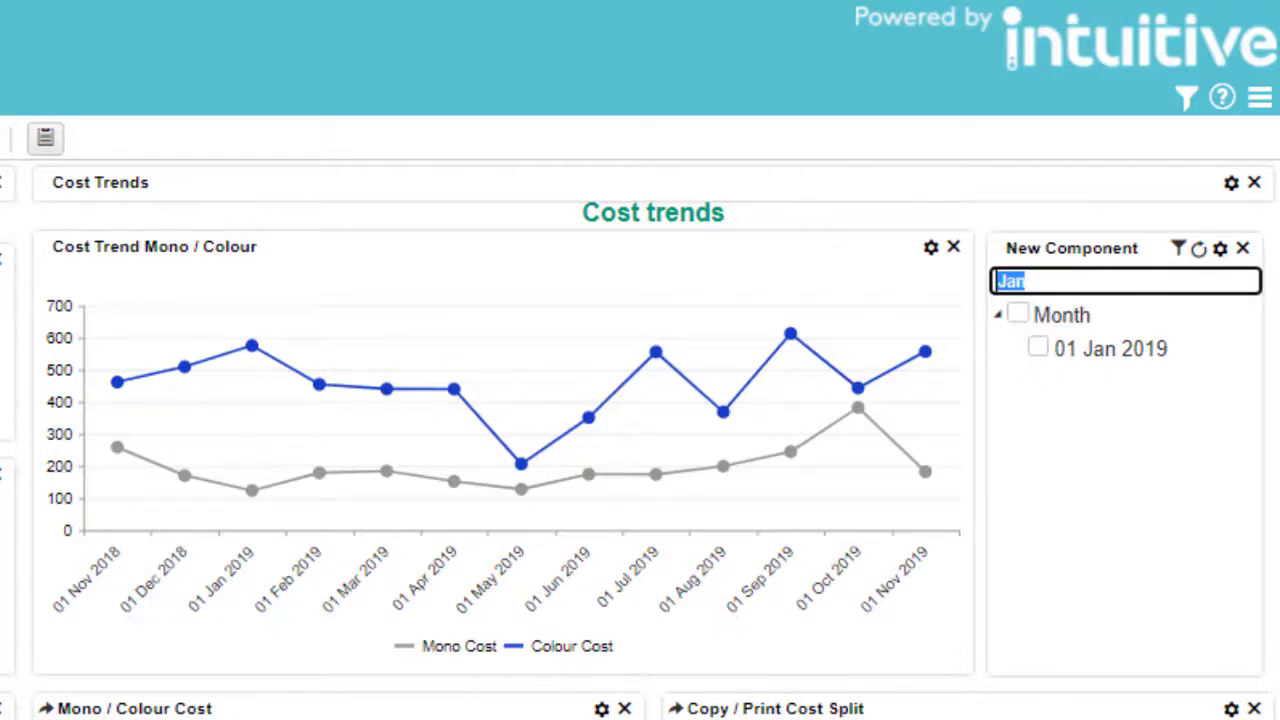
key(BackSpace)
click(1110, 414)
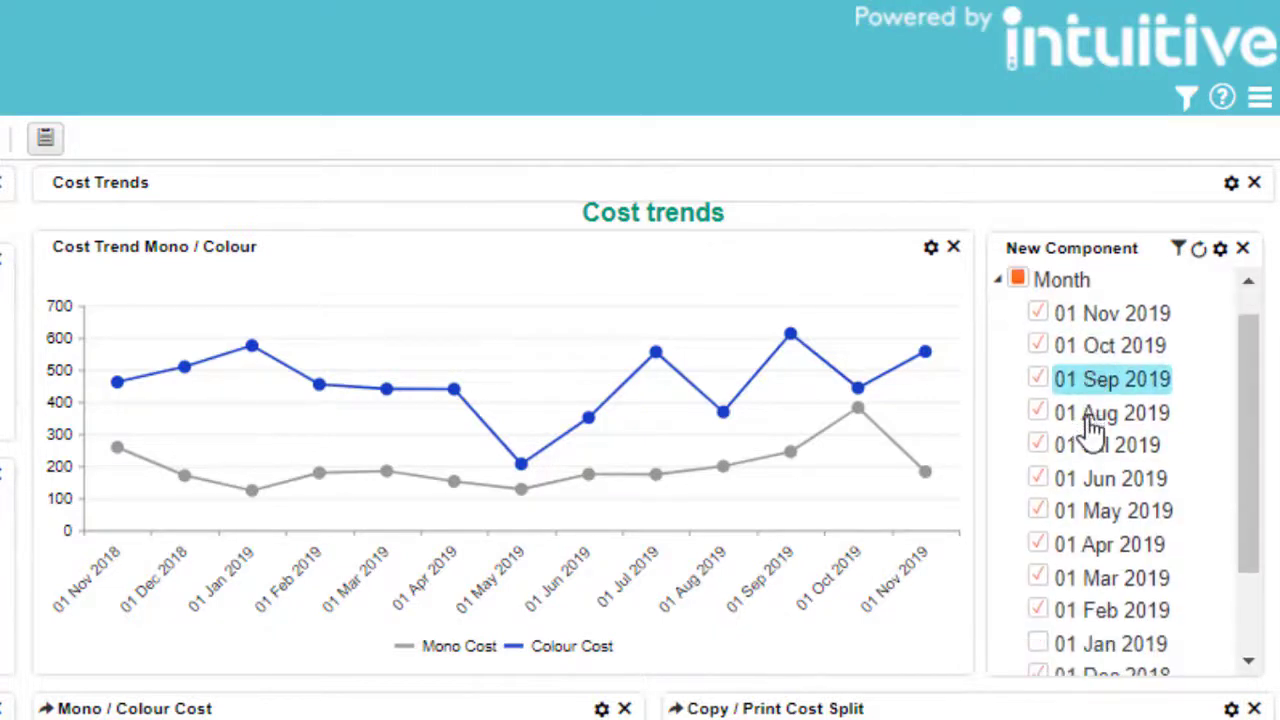
scroll(1117, 655, down, 3)
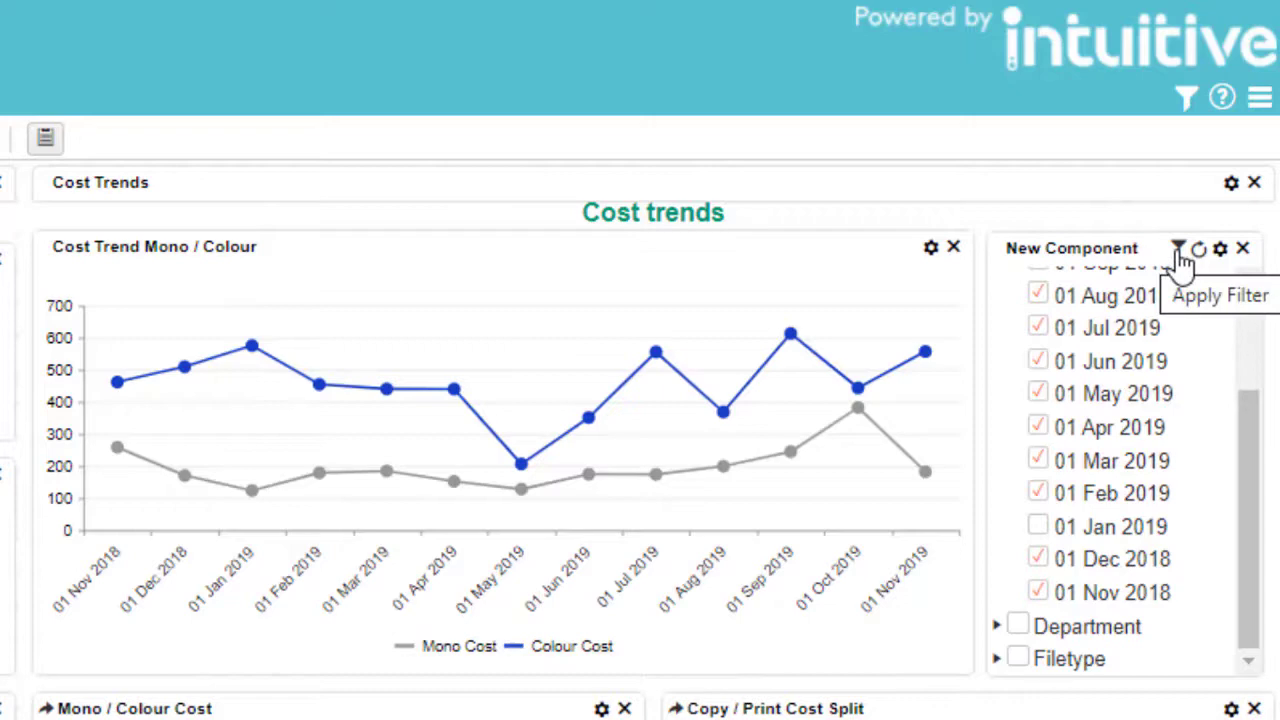
click(1179, 249)
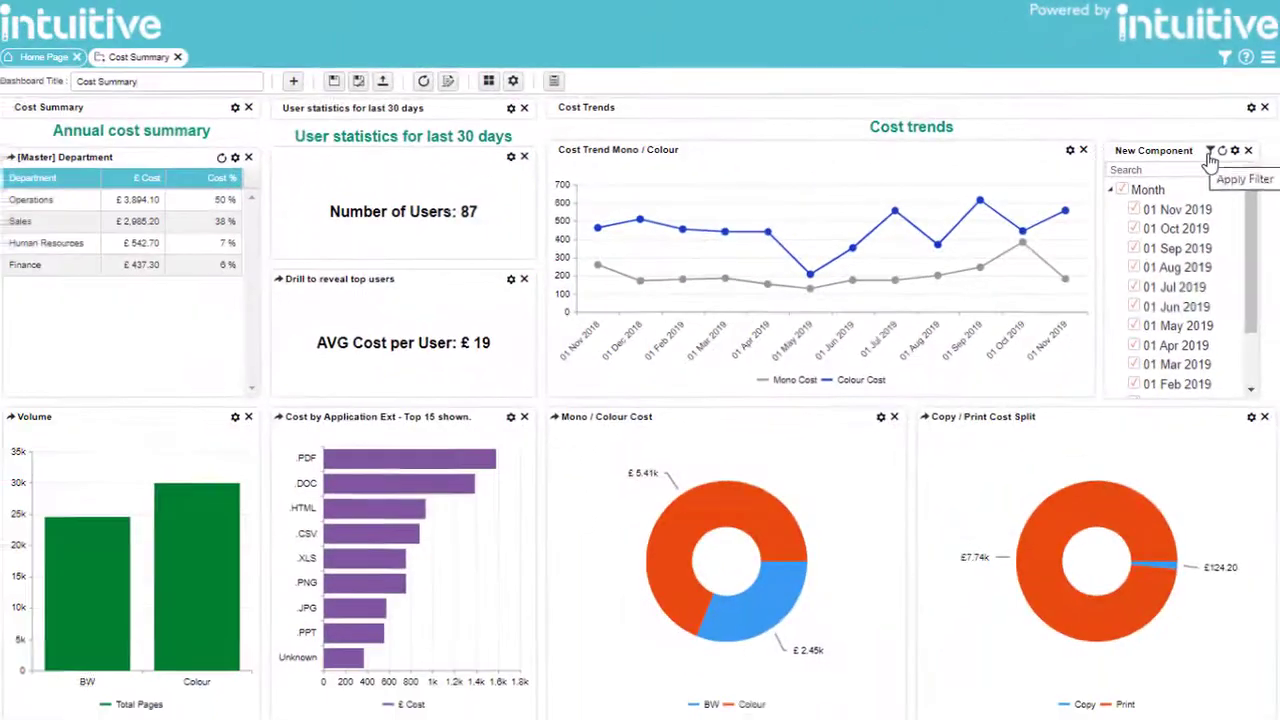
click(1162, 260)
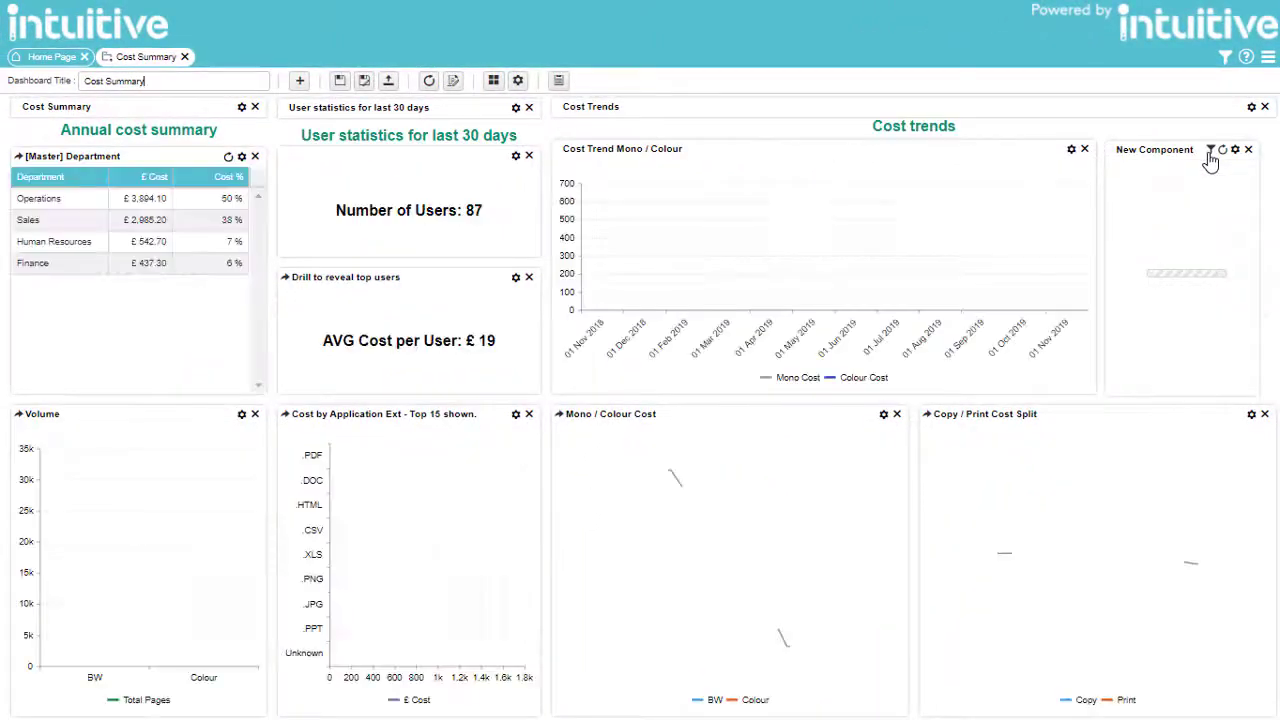